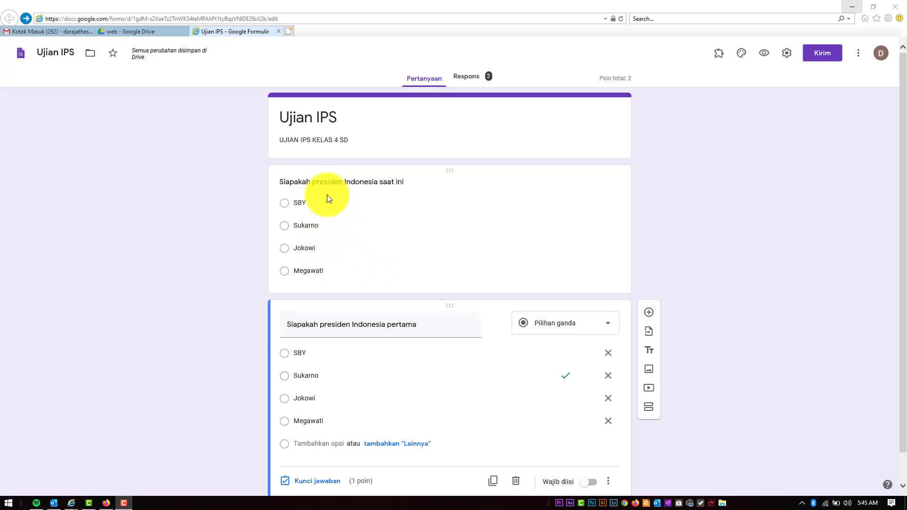
# Add a new question below "Siapakah presiden Indonesia pertama" and set its type to Kotak Centang
pyautogui.click(651, 242)
pyautogui.click(804, 259)
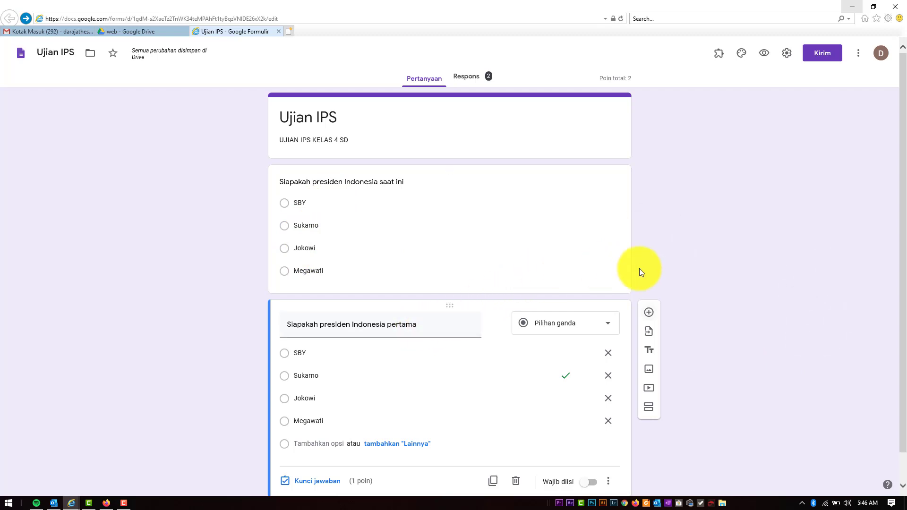
pyautogui.scroll(-1, 535, 269)
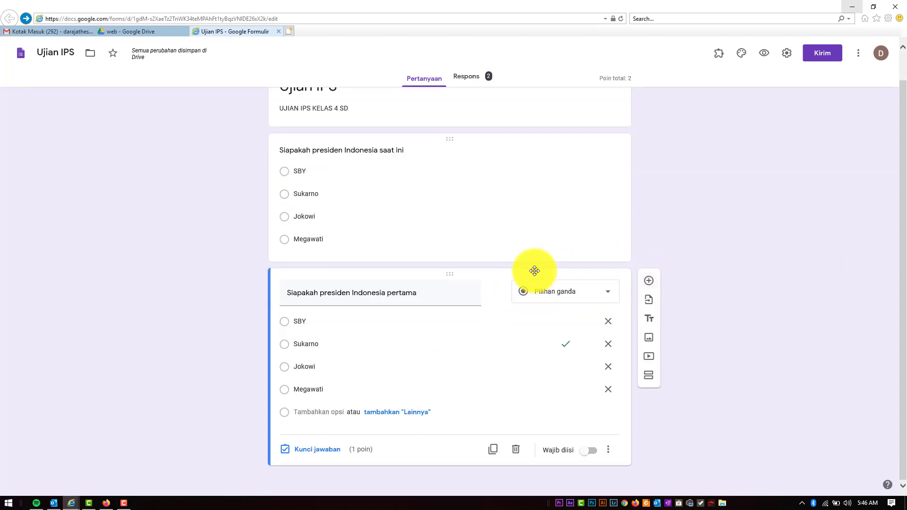
pyautogui.click(649, 282)
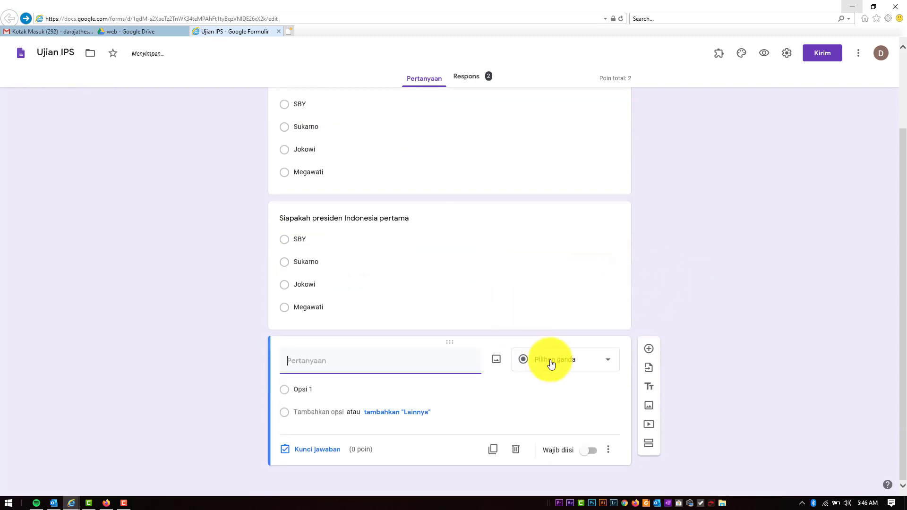
pyautogui.click(548, 361)
pyautogui.click(550, 277)
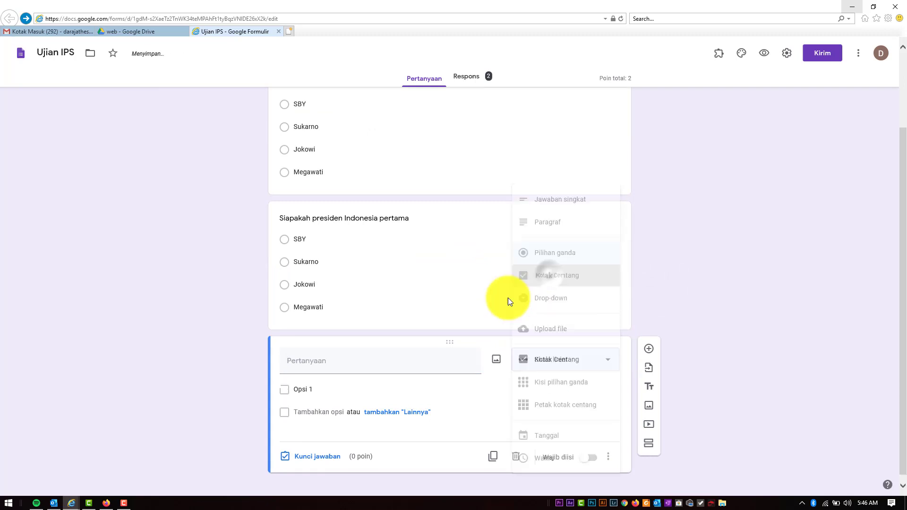
# Enter "Siapakah yang pernah menjadi presiden indonesia" as the text of the new checkbox question
pyautogui.click(416, 363)
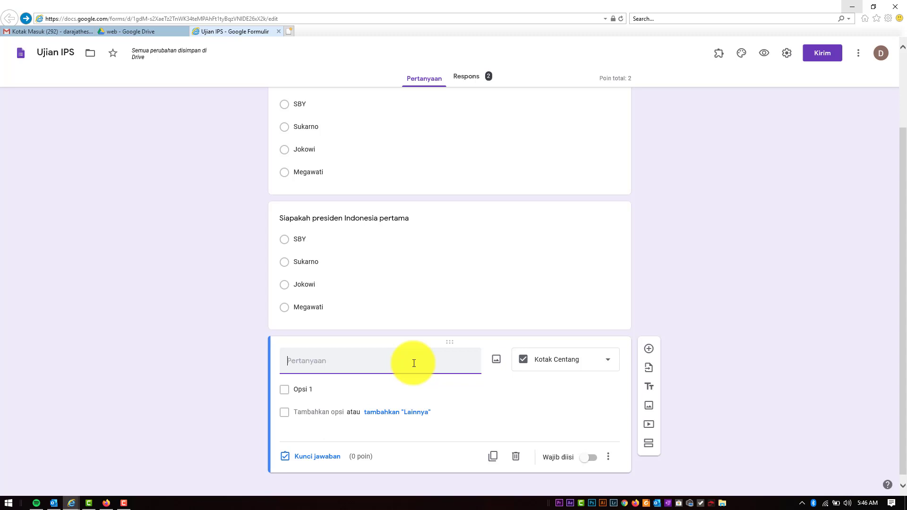
pyautogui.write('Siapakah yang pernah menjadi ')
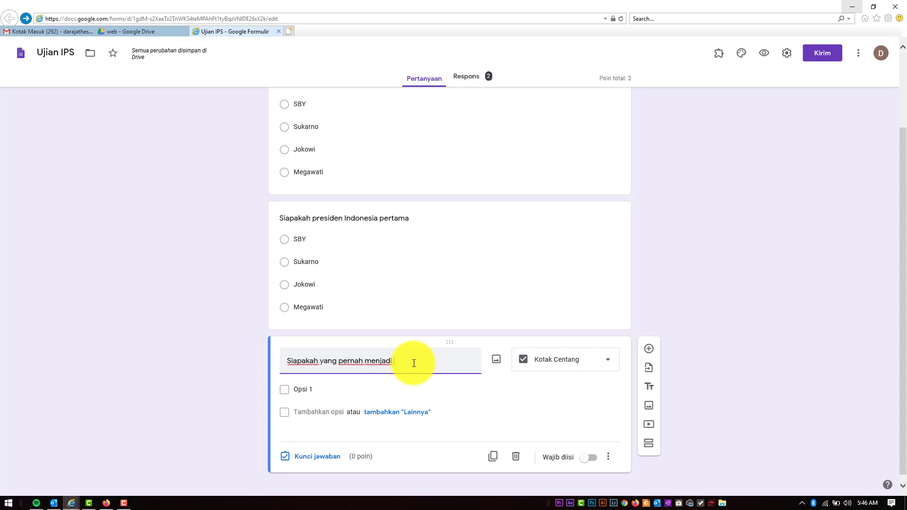
pyautogui.write('presiden in')
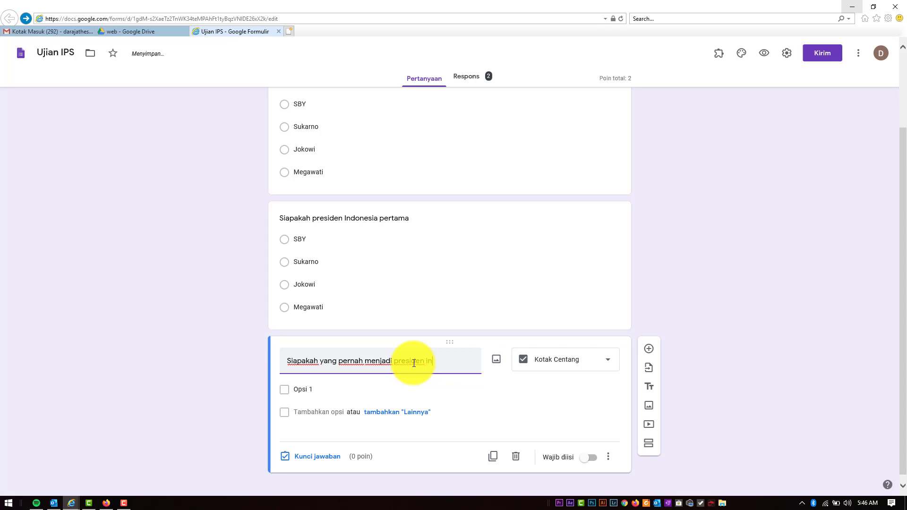
pyautogui.write('donesia')
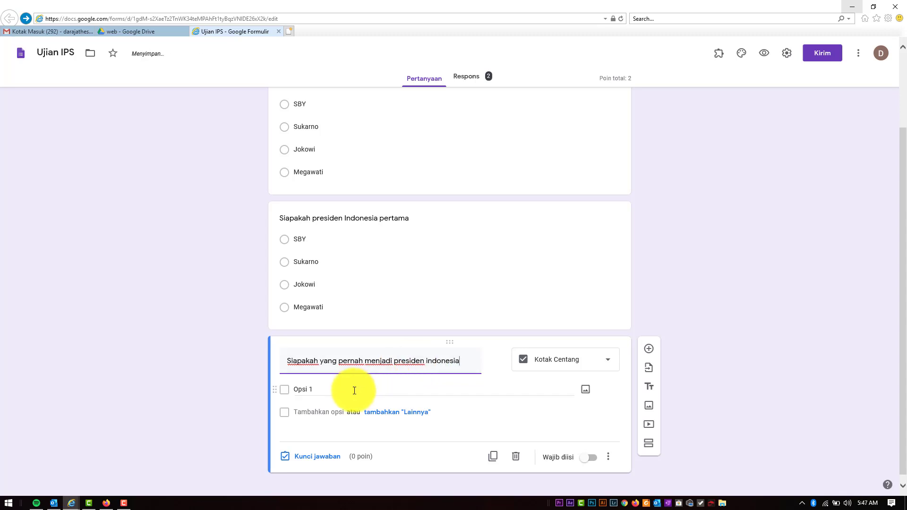
# Name the question's first option "taufik hidayat" and add a second option
pyautogui.click(355, 388)
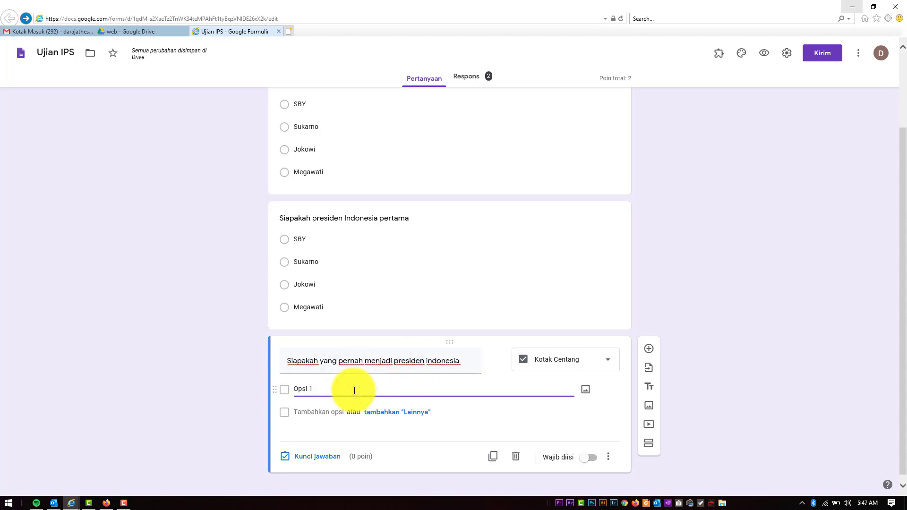
pyautogui.press('BackSpace')
pyautogui.press('BackSpace')
pyautogui.press('BackSpace')
pyautogui.press('BackSpace')
pyautogui.press('BackSpace')
pyautogui.press('BackSpace')
pyautogui.write('taufik hidary')
pyautogui.press('BackSpace')
pyautogui.press('BackSpace')
pyautogui.write('yat')
pyautogui.press('Return')
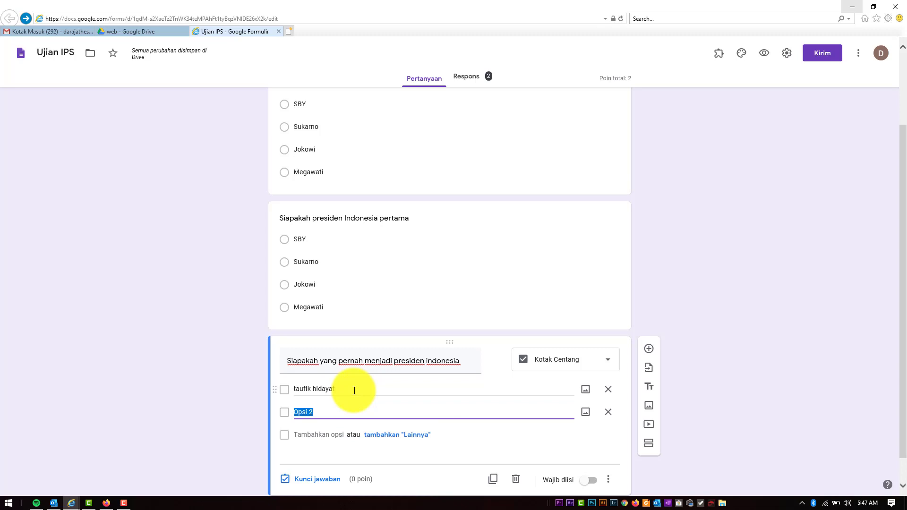
# Fill in the remaining options of the question with "kevin sukamulyo", "lindan" and "li cong wei"
pyautogui.write('kevin k')
pyautogui.write('ukamulyo')
pyautogui.press('Return')
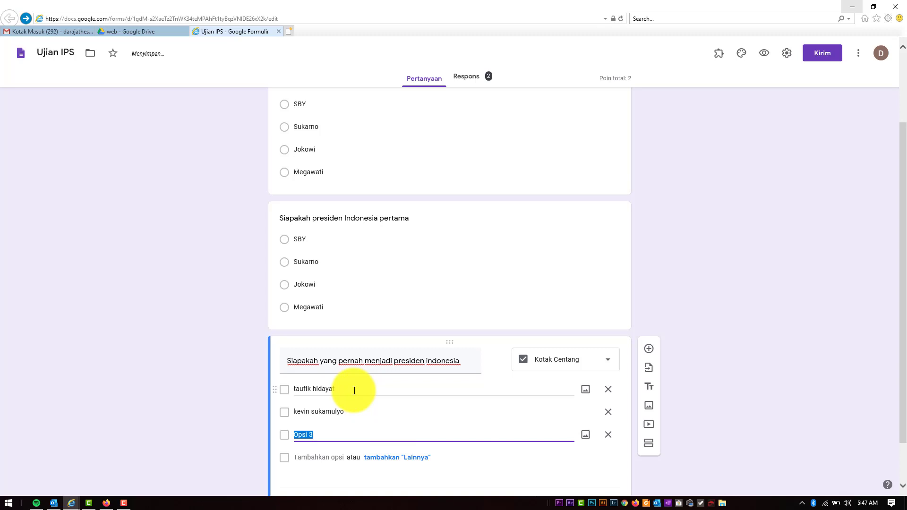
pyautogui.write('lindan')
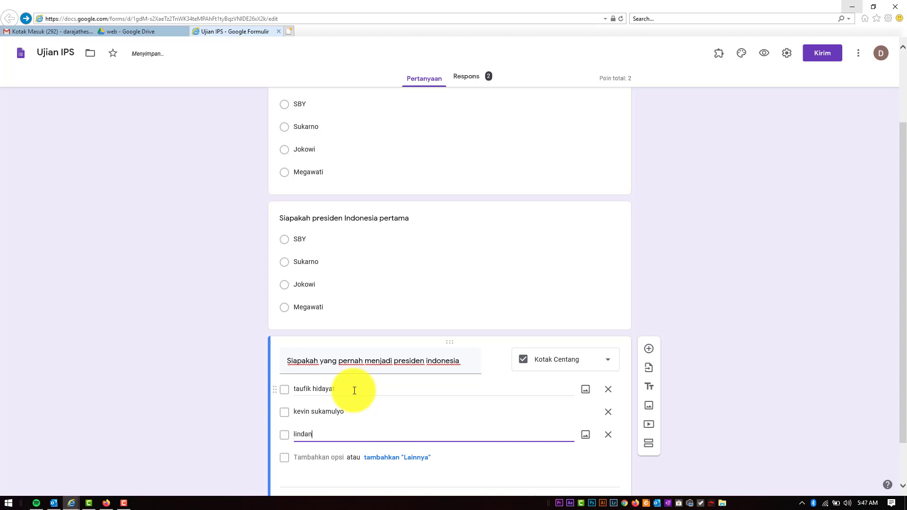
pyautogui.press('Return')
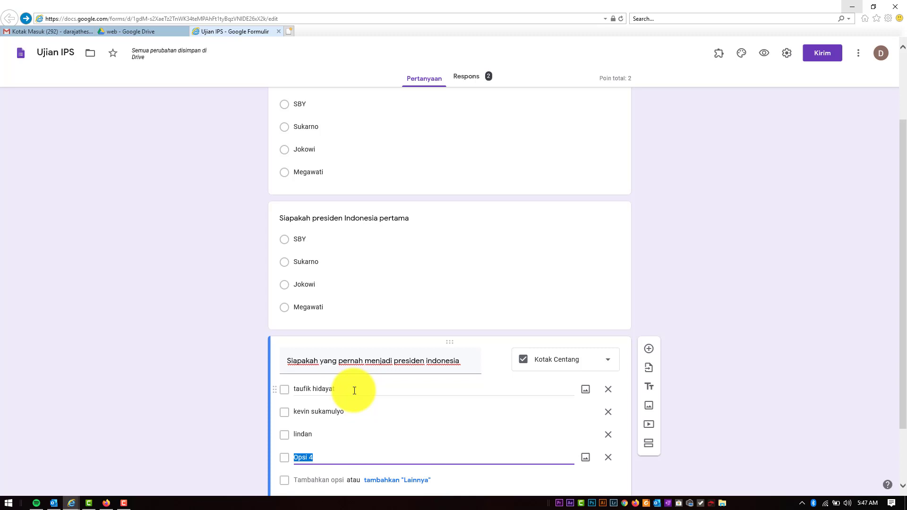
pyautogui.write('li cong wei')
# Set the presidents checkbox question to 1 point in its answer key, with no option marked correct
pyautogui.scroll(-2, 355, 390)
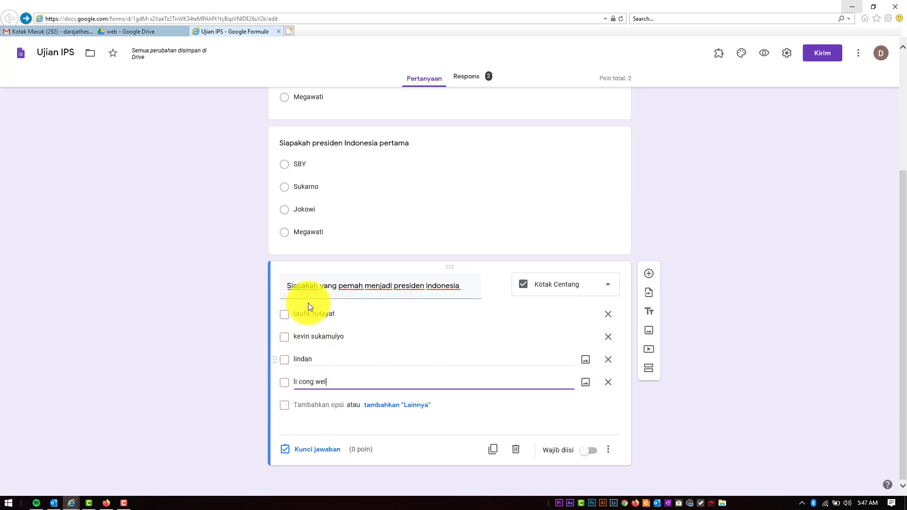
pyautogui.click(325, 454)
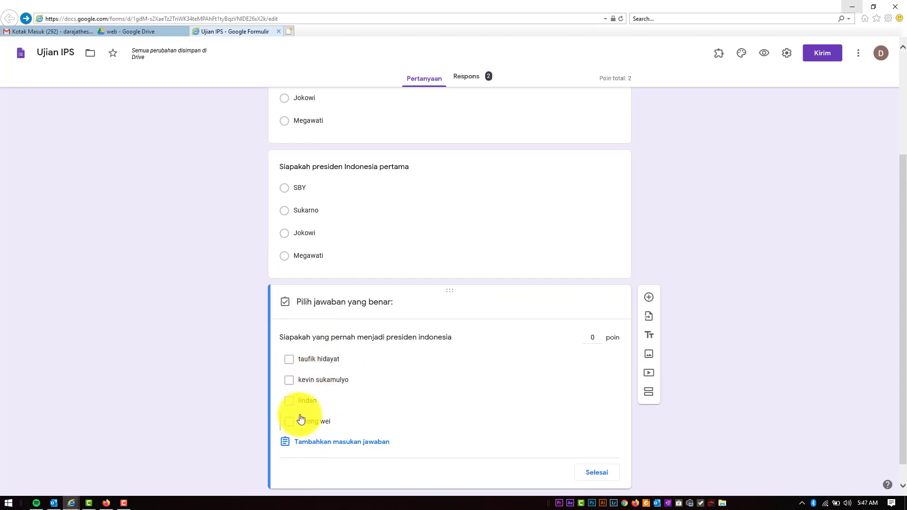
pyautogui.click(596, 337)
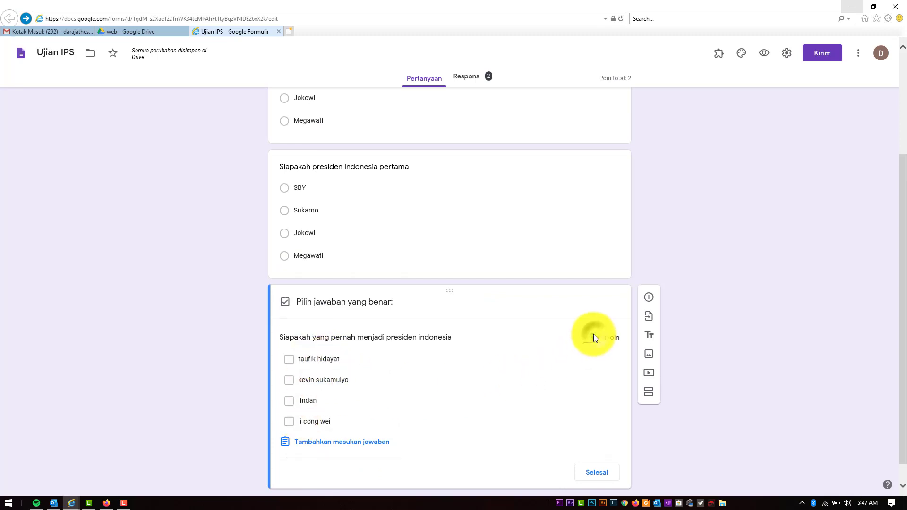
pyautogui.write('1')
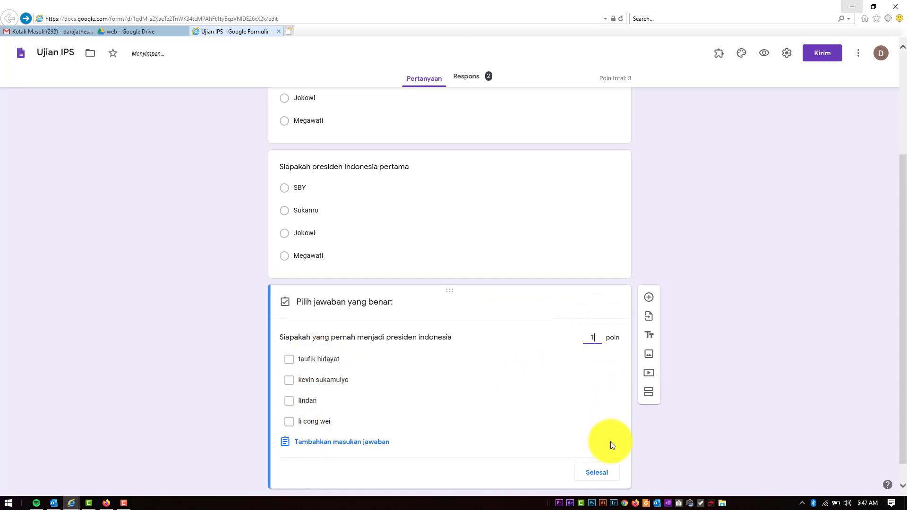
pyautogui.click(609, 470)
pyautogui.click(724, 372)
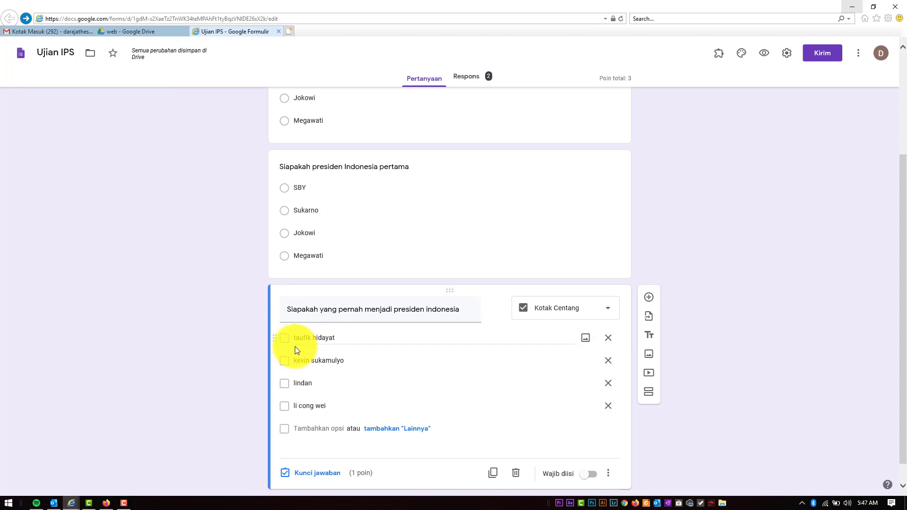
pyautogui.click(696, 314)
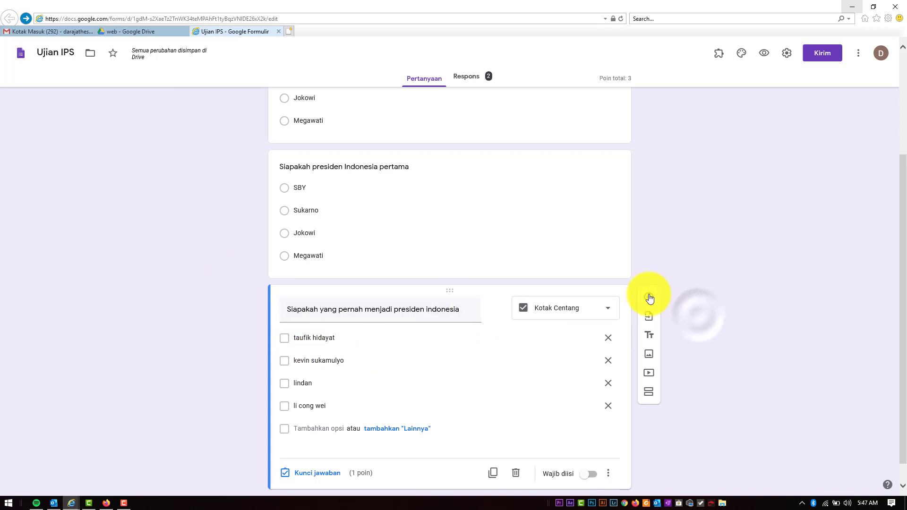
# Add another question after the presidents checkbox question and set its type to Kotak Centang
pyautogui.click(650, 298)
pyautogui.click(573, 360)
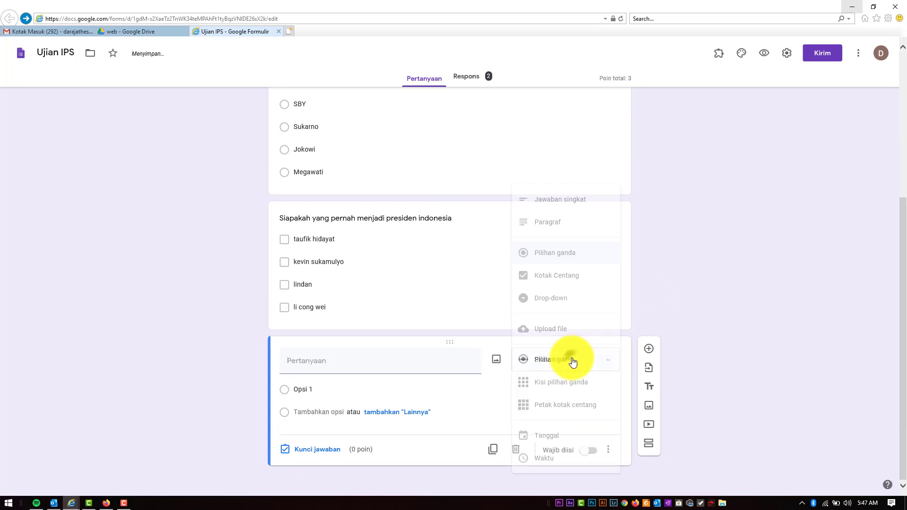
pyautogui.click(569, 277)
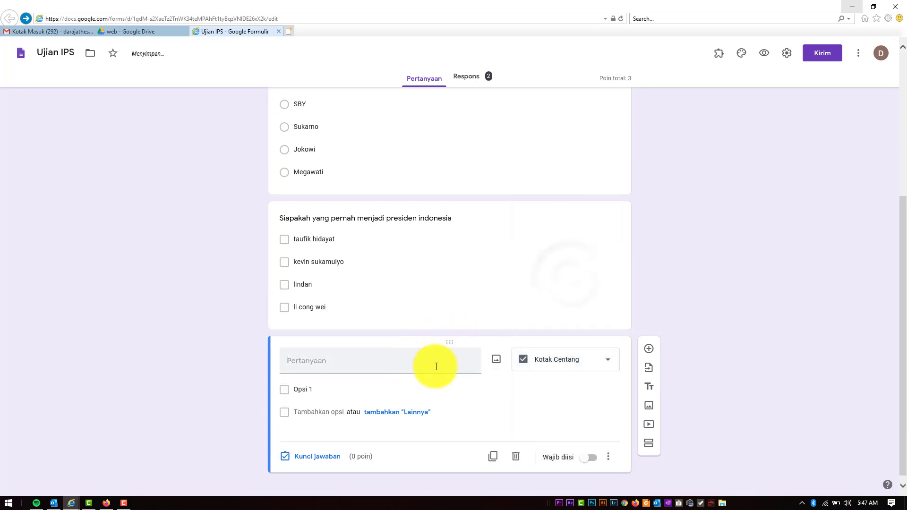
# Enter "Siapakah yang merupakan pemain badminton" as the text of the new checkbox question
pyautogui.click(436, 365)
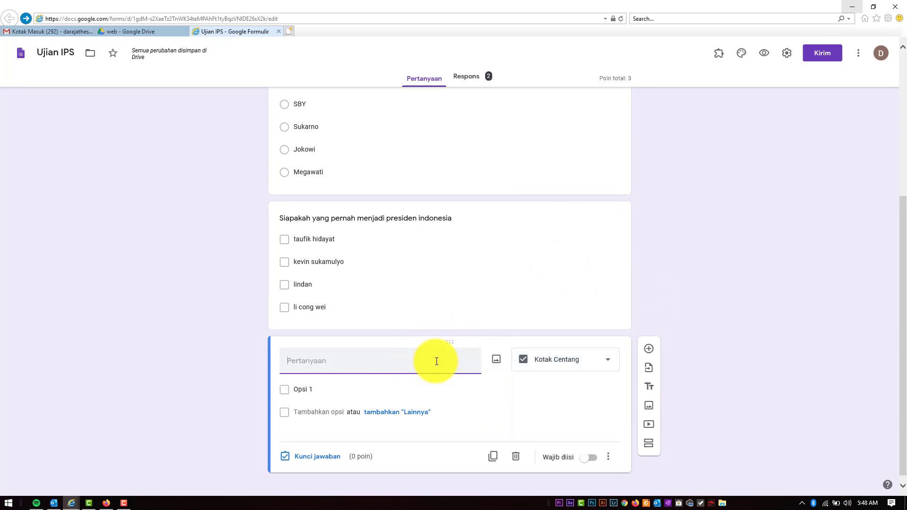
pyautogui.write('Siapakah a')
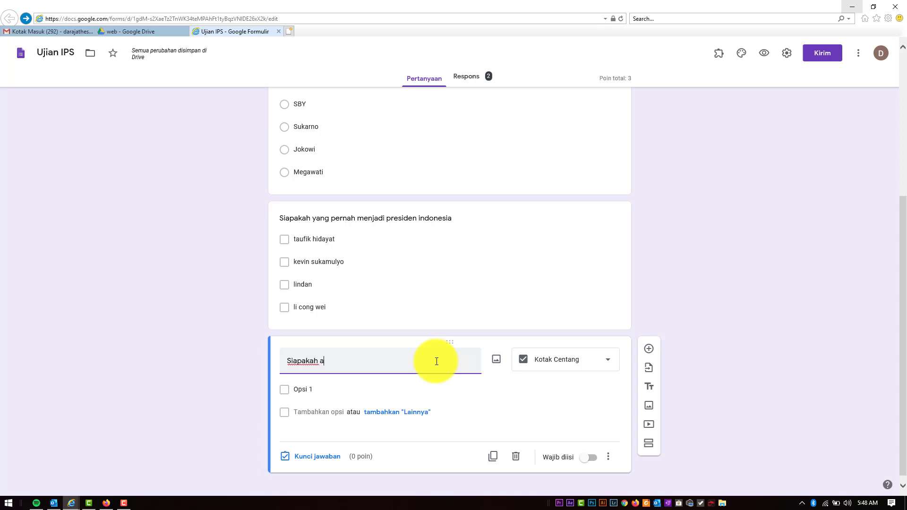
pyautogui.press('BackSpace')
pyautogui.write('yang merupakan pemain badmint')
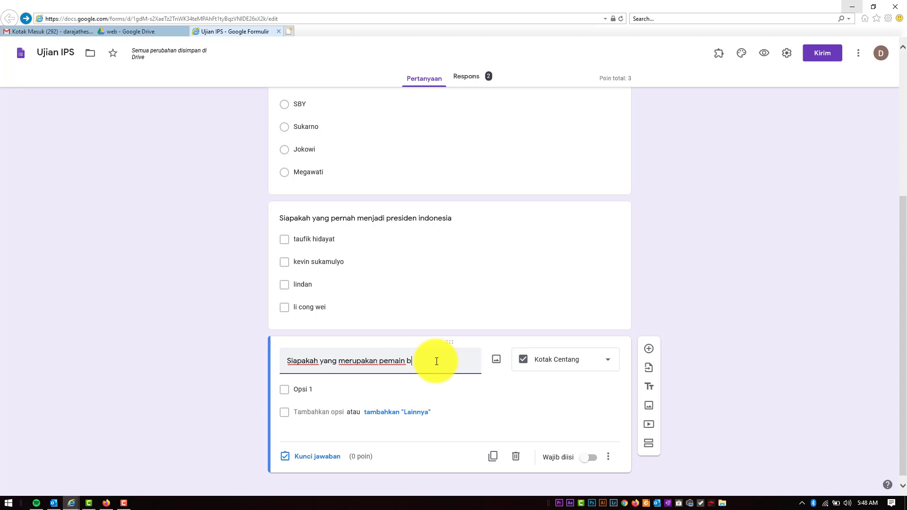
pyautogui.write('on')
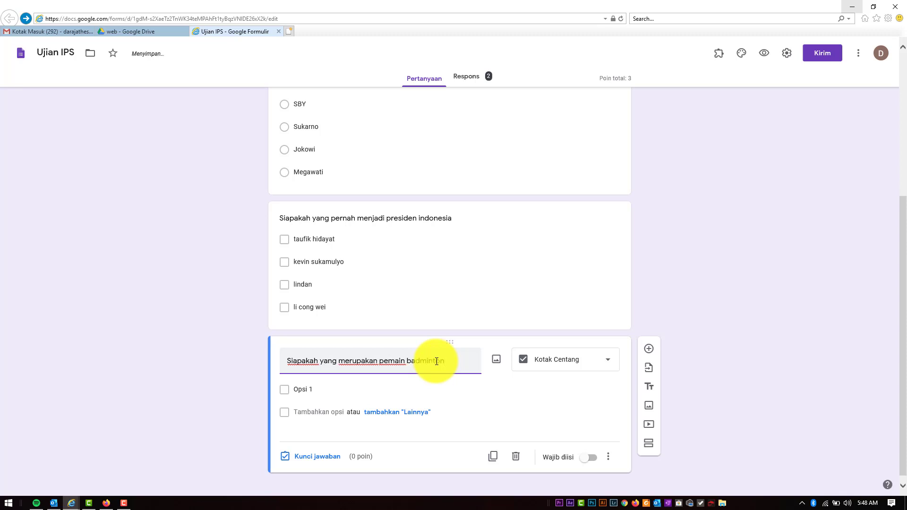
# Name the badminton question's first option "taufik hidayat"
pyautogui.click(396, 390)
pyautogui.press('BackSpace')
pyautogui.press('BackSpace')
pyautogui.press('BackSpace')
pyautogui.press('BackSpace')
pyautogui.press('BackSpace')
pyautogui.press('BackSpace')
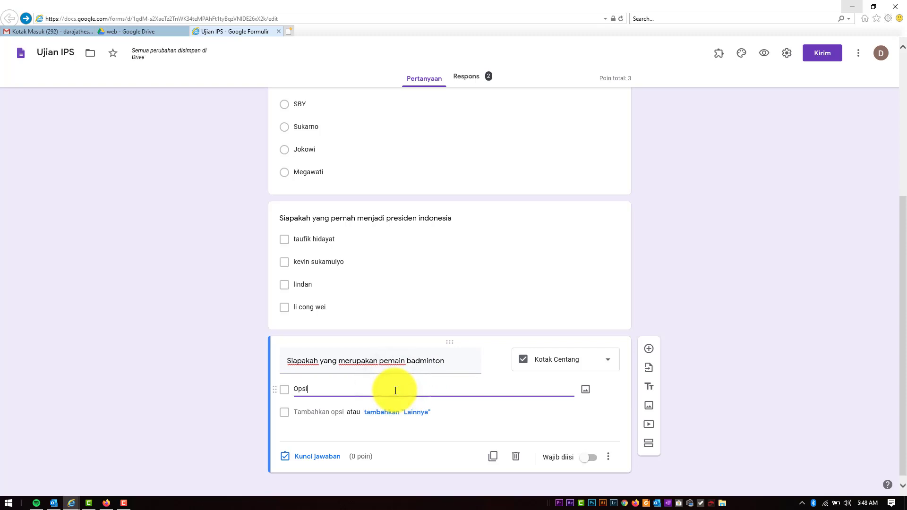
pyautogui.write('taufik hidayat')
# Add the options "SBY", "Jokowi" and "Kevin sukamulyo" to the badminton question
pyautogui.click(326, 412)
pyautogui.write('SBY')
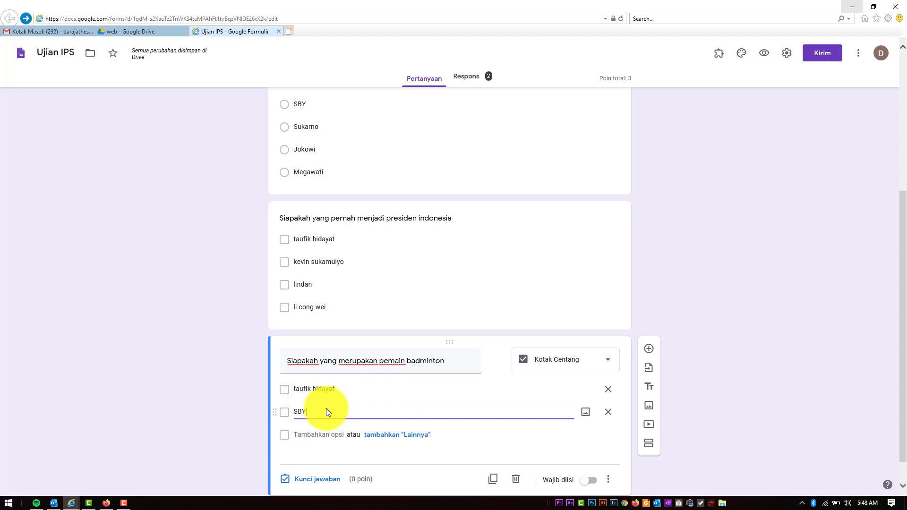
pyautogui.press('Return')
pyautogui.write('JO')
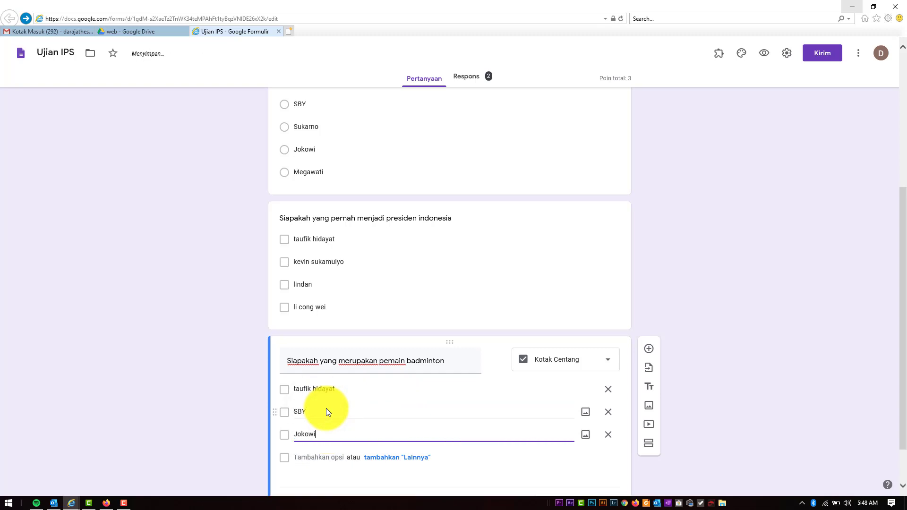
pyautogui.write('kowi')
pyautogui.press('Return')
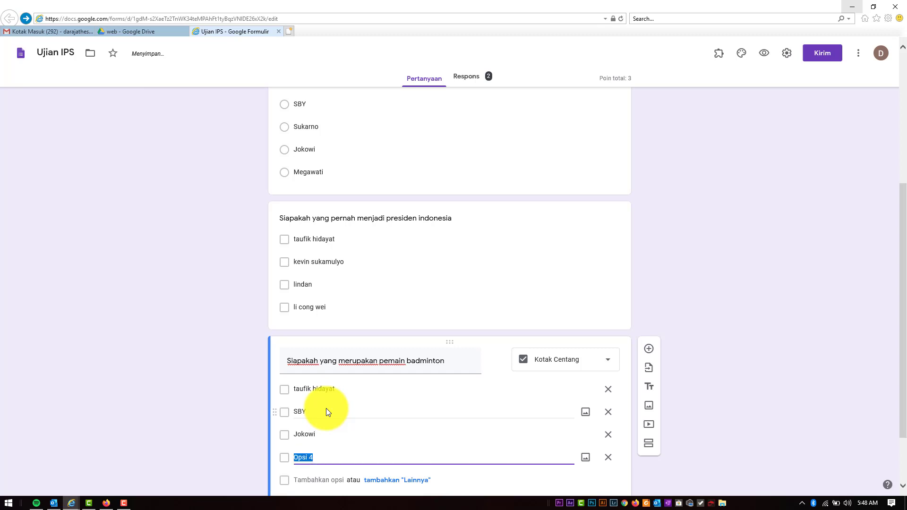
pyautogui.write('Kevin su')
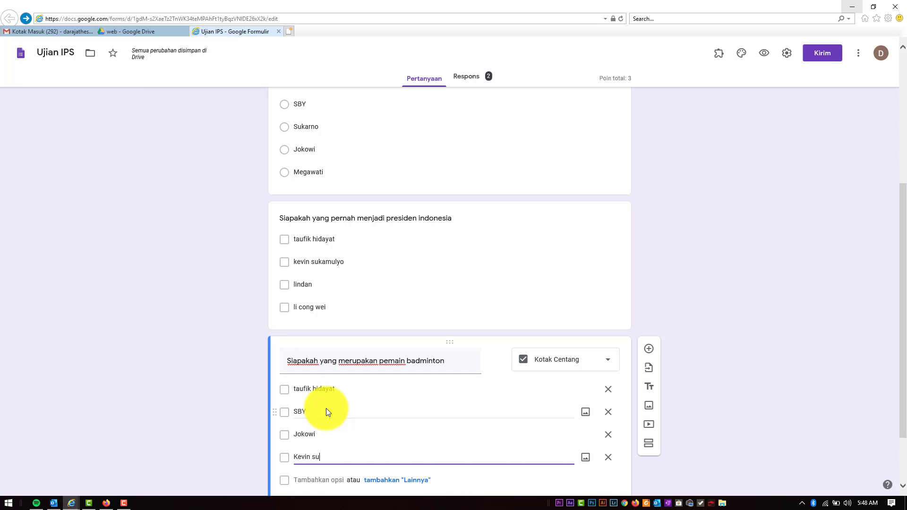
pyautogui.write('kamulyo')
pyautogui.click(740, 407)
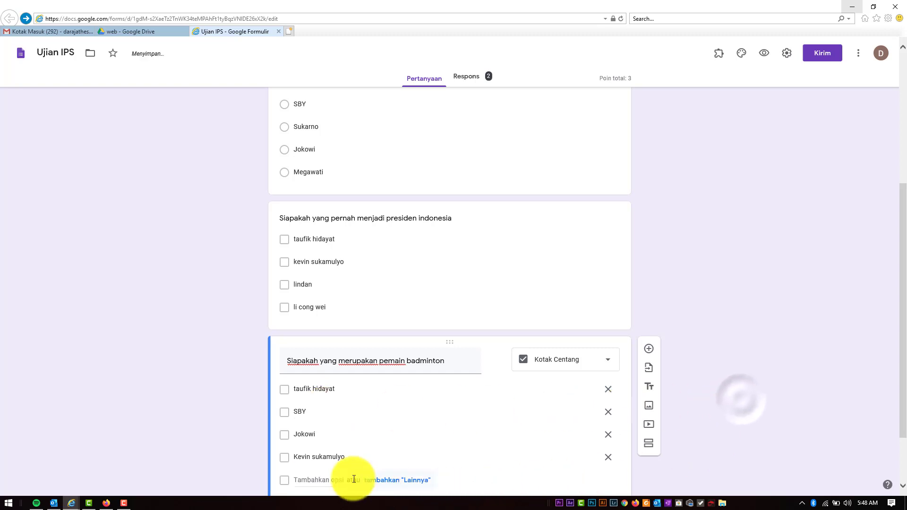
# Mark "taufik hidayat" and "Kevin sukamulyo" as the badminton question's correct answers and set its value to 1 point
pyautogui.scroll(-2, 331, 468)
pyautogui.click(317, 456)
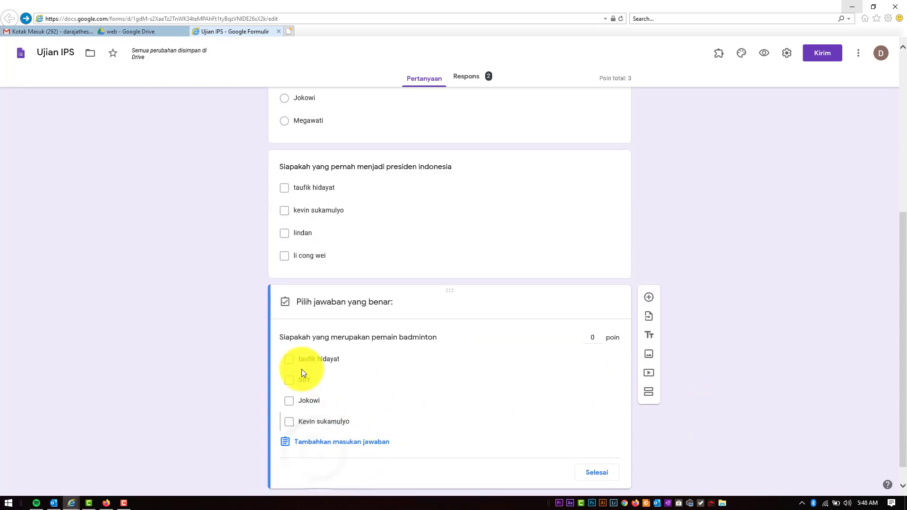
pyautogui.click(294, 362)
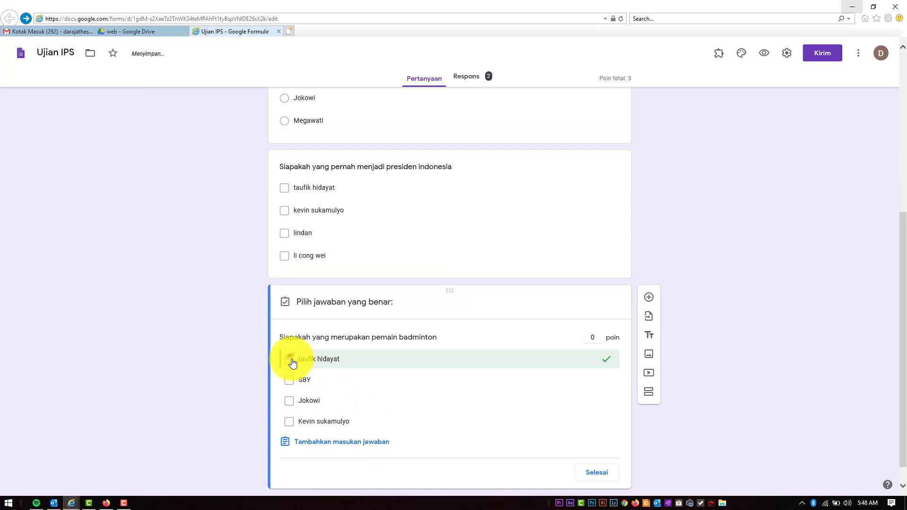
pyautogui.click(292, 421)
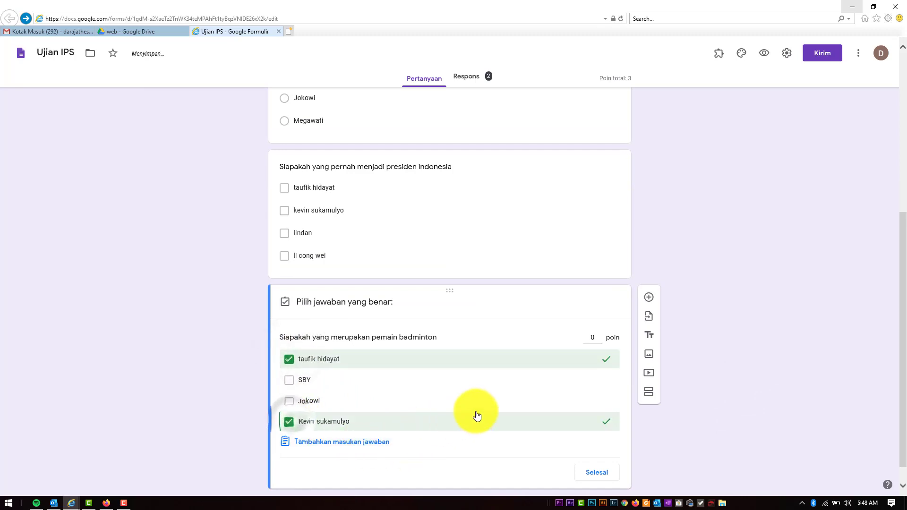
pyautogui.click(594, 340)
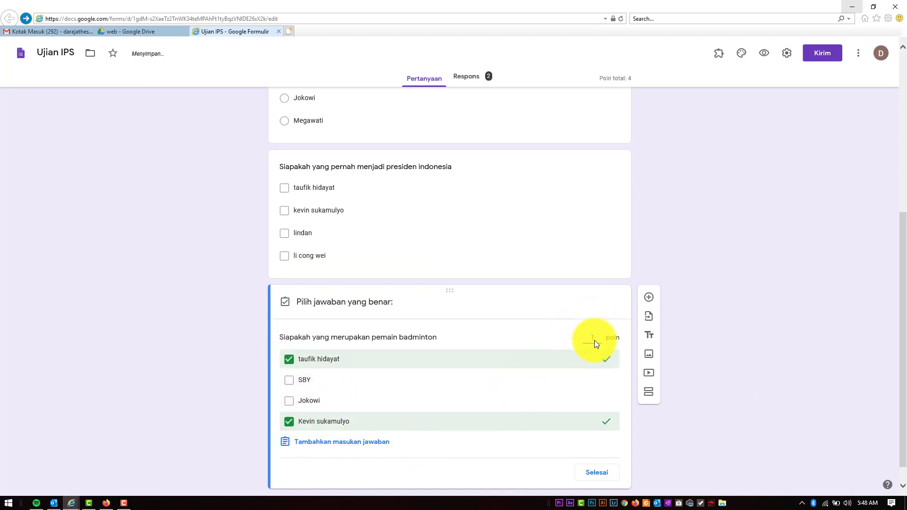
pyautogui.click(598, 472)
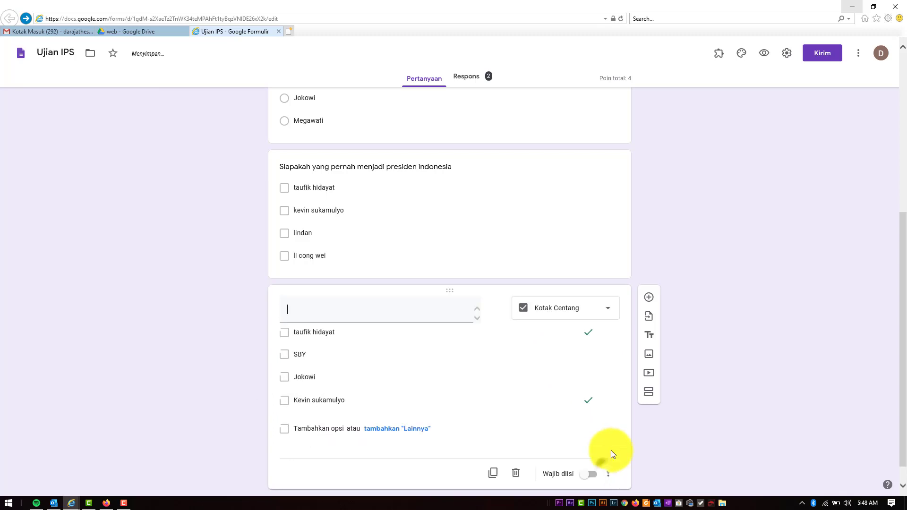
# Review the form's questions from the top, examining the answer key of the question "Siapakah presiden Indonesia saat ini"
pyautogui.click(702, 351)
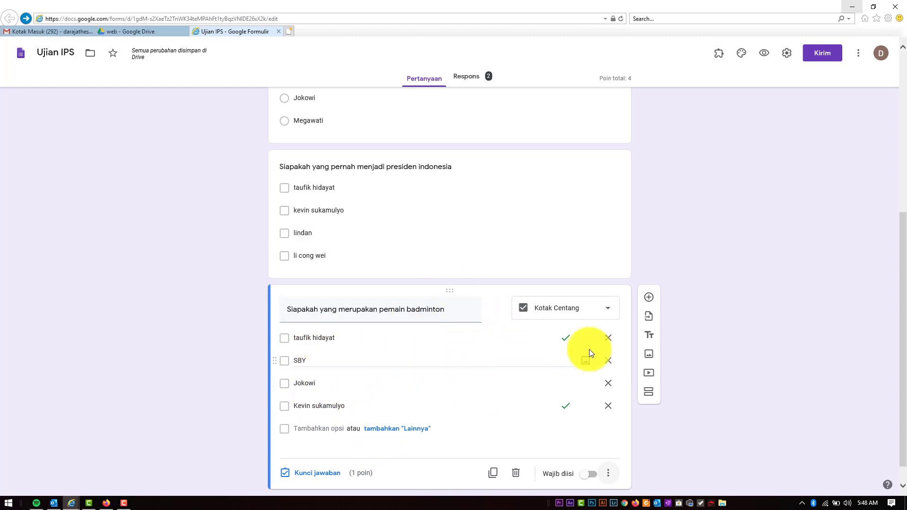
pyautogui.click(770, 347)
pyautogui.click(643, 247)
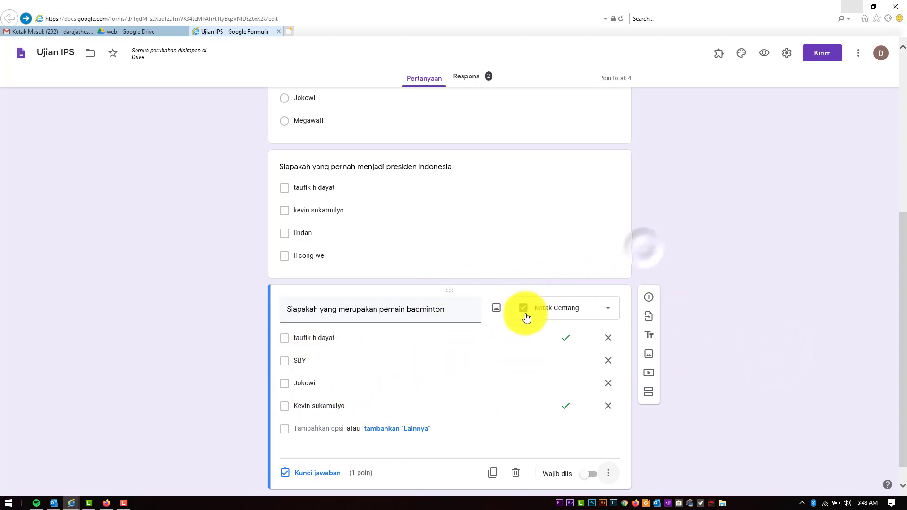
pyautogui.scroll(6, 534, 309)
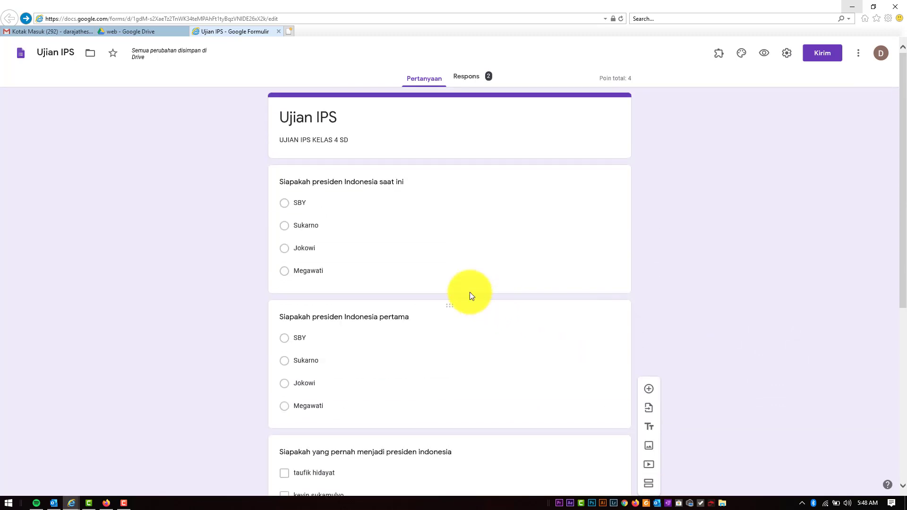
pyautogui.click(482, 192)
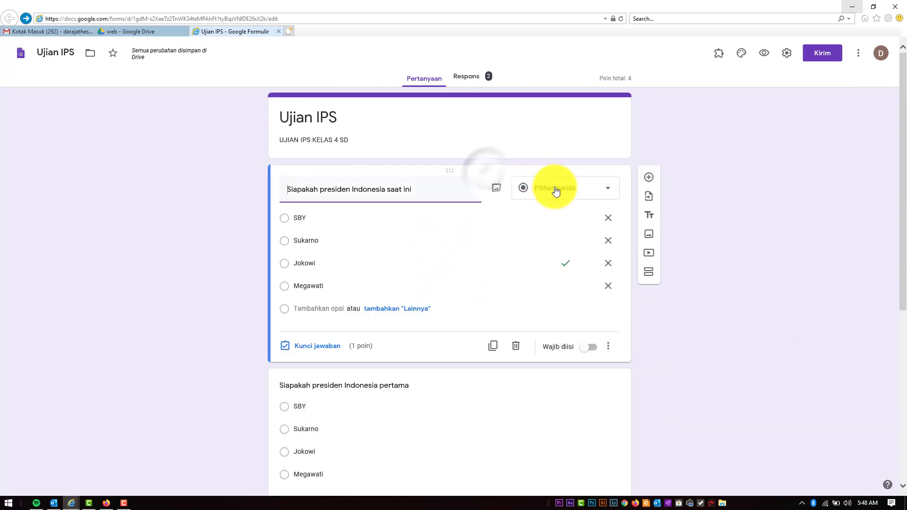
pyautogui.click(721, 194)
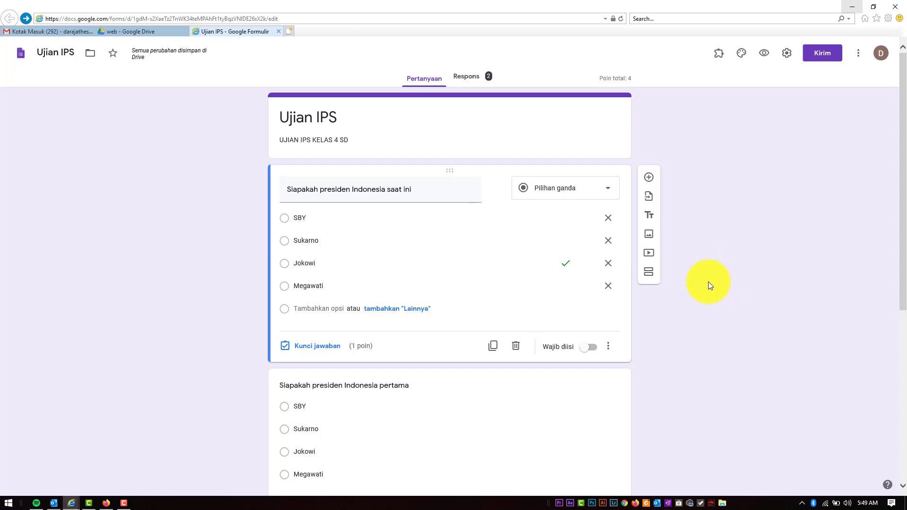
pyautogui.scroll(-3, 704, 289)
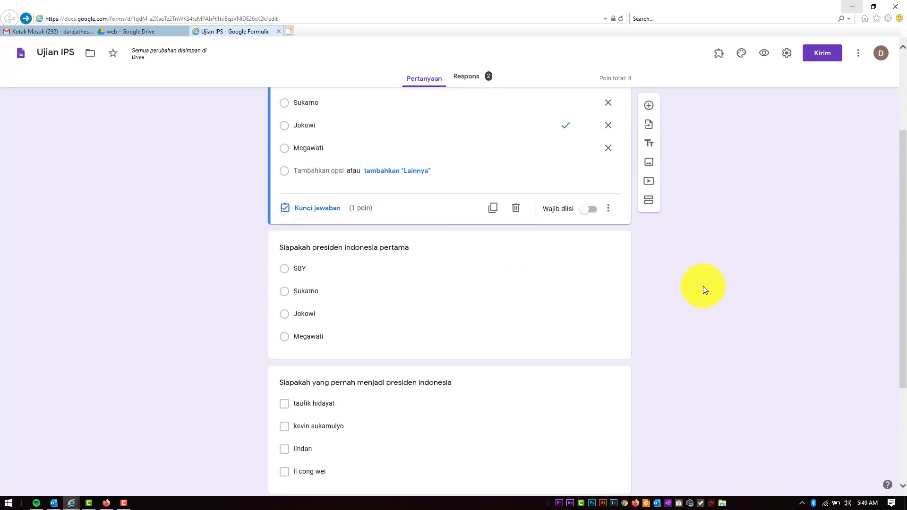
pyautogui.scroll(3, 703, 286)
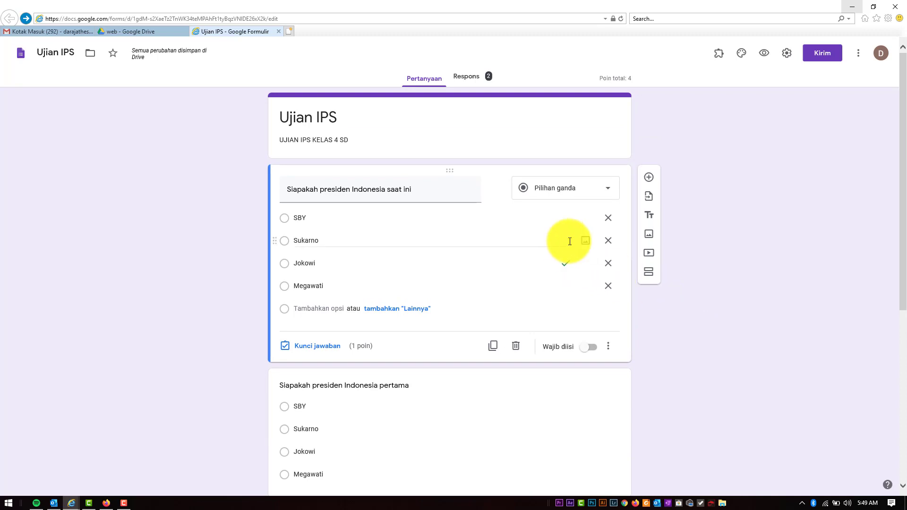
pyautogui.click(565, 263)
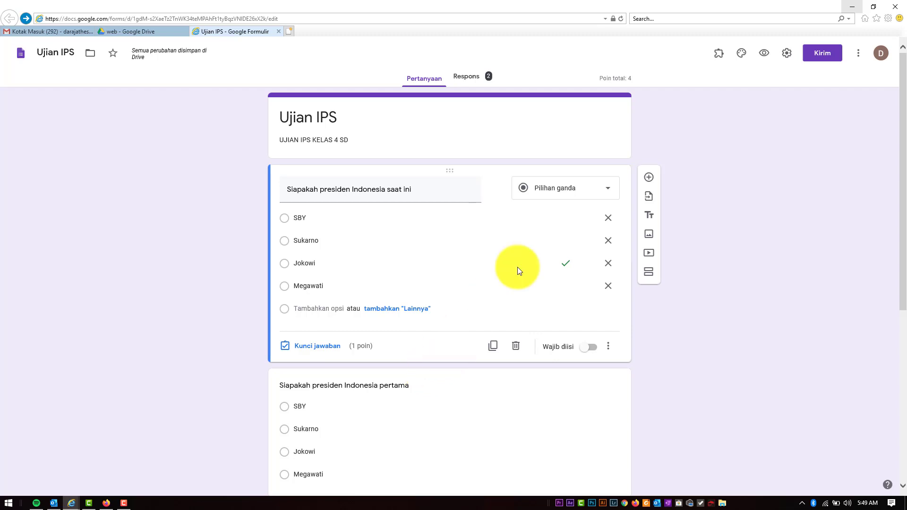
pyautogui.click(744, 202)
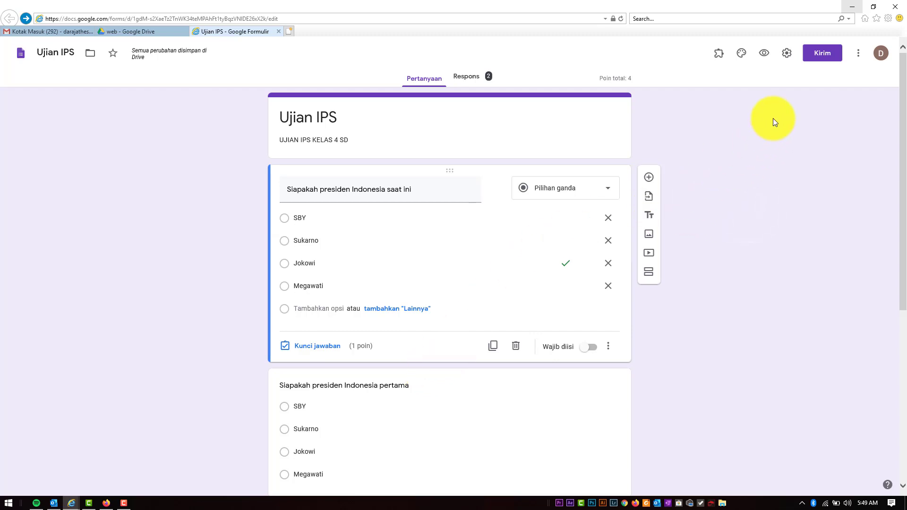
# Enable "Acak urutan pertanyaan" in the form's presentation settings and save them
pyautogui.click(787, 54)
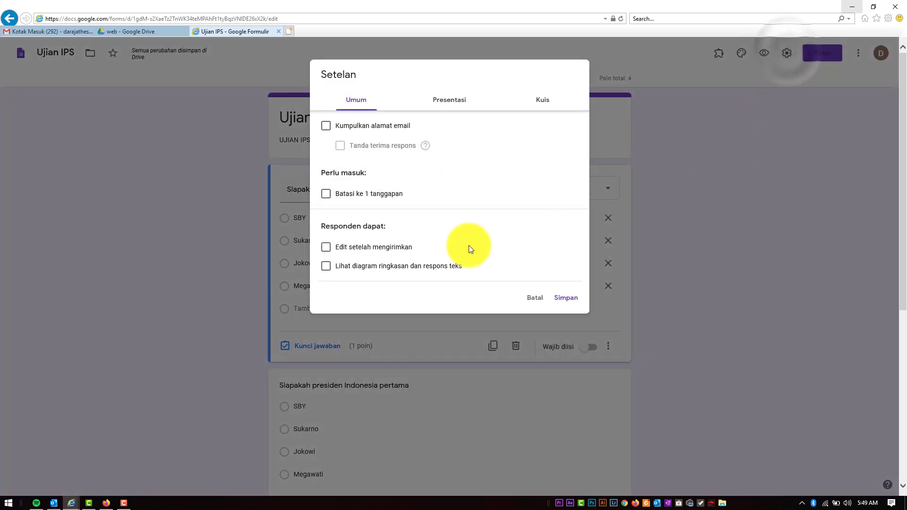
pyautogui.click(457, 108)
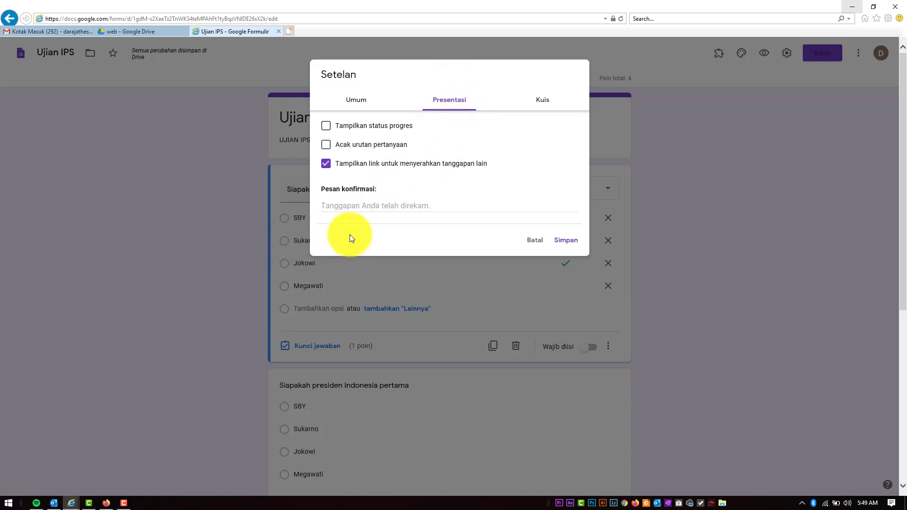
pyautogui.click(326, 145)
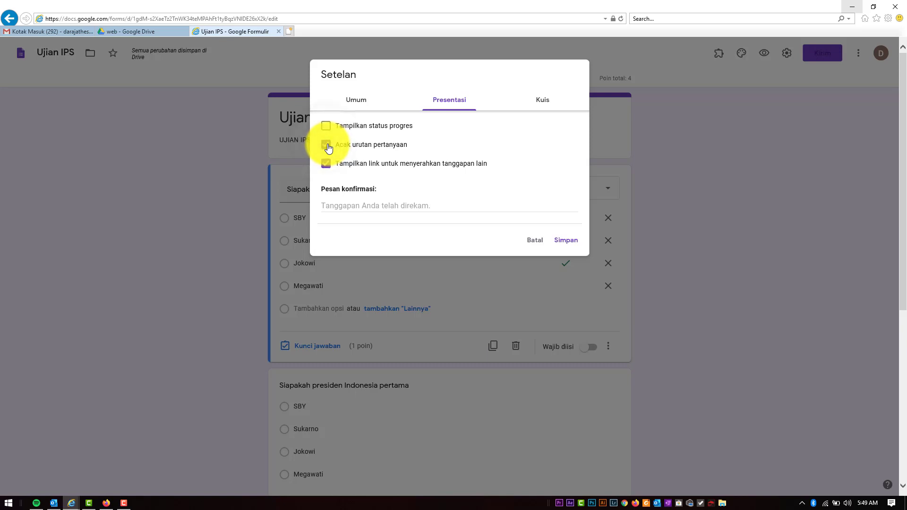
pyautogui.click(564, 241)
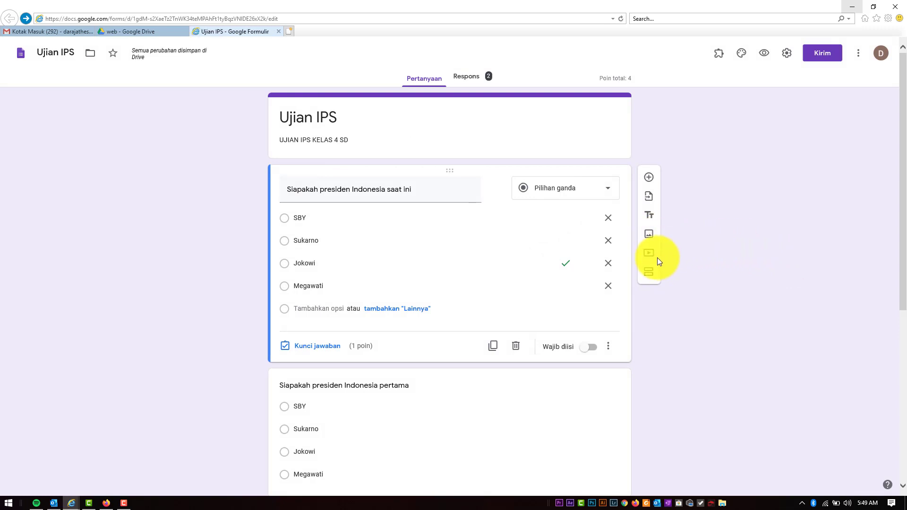
pyautogui.scroll(-3, 615, 241)
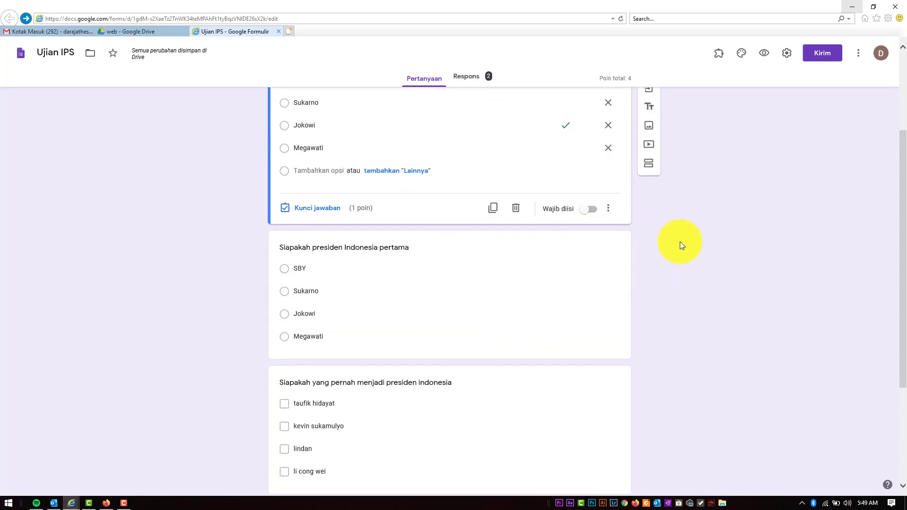
pyautogui.scroll(3, 662, 241)
pyautogui.scroll(-3, 378, 227)
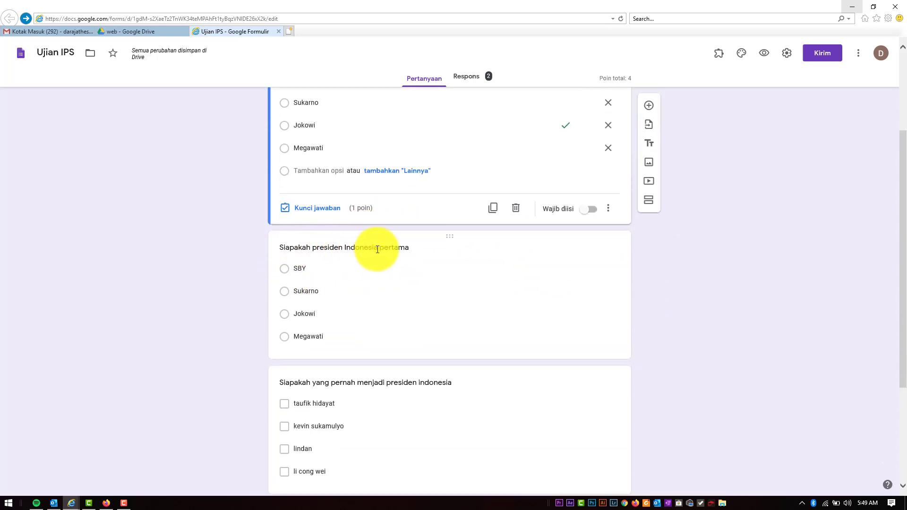
pyautogui.scroll(-1, 679, 259)
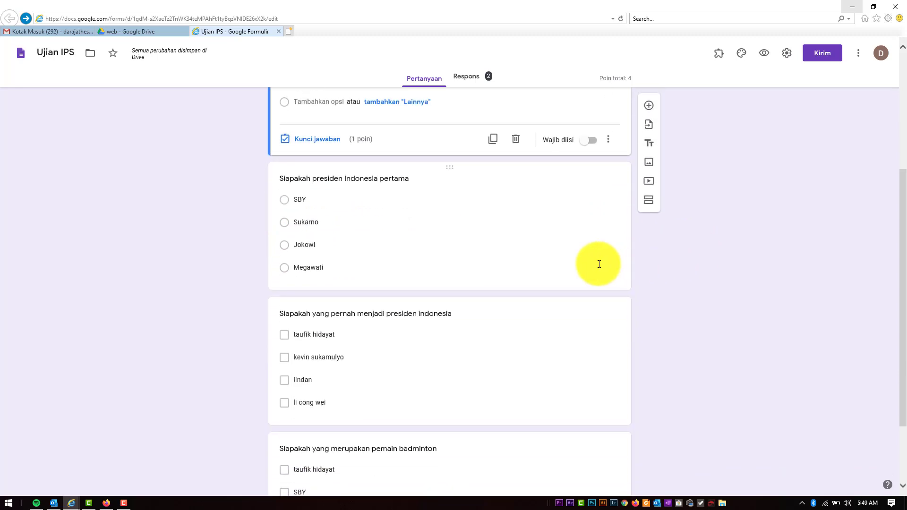
pyautogui.scroll(-1, 335, 305)
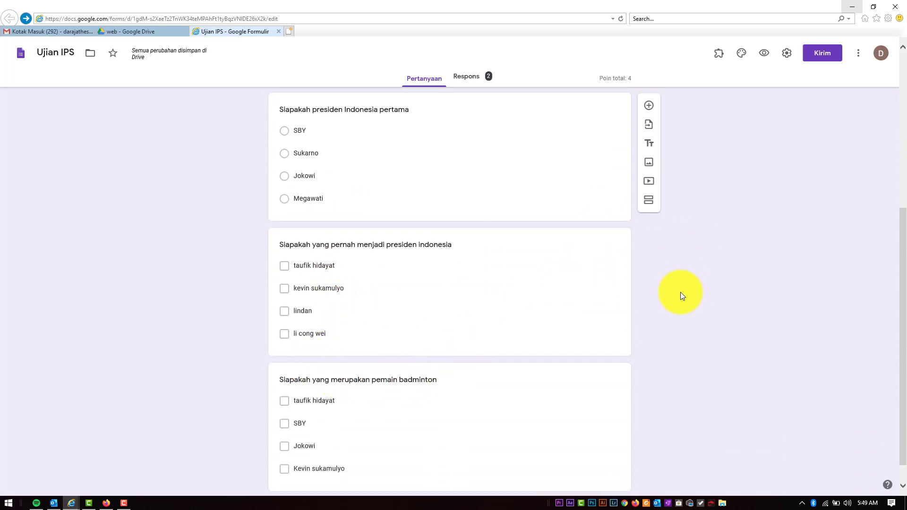
# Turn on "Acak urutan opsi" for the question "Siapakah presiden Indonesia saat ini"
pyautogui.scroll(4, 660, 282)
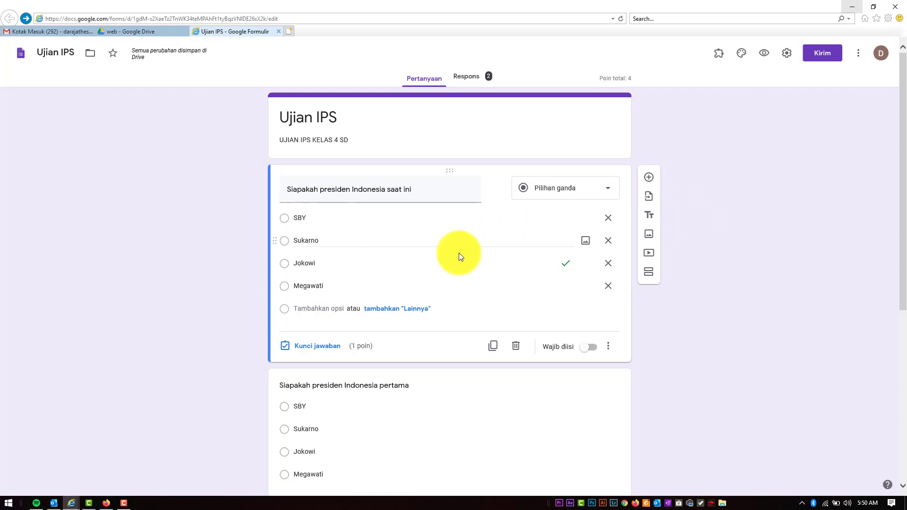
pyautogui.click(609, 347)
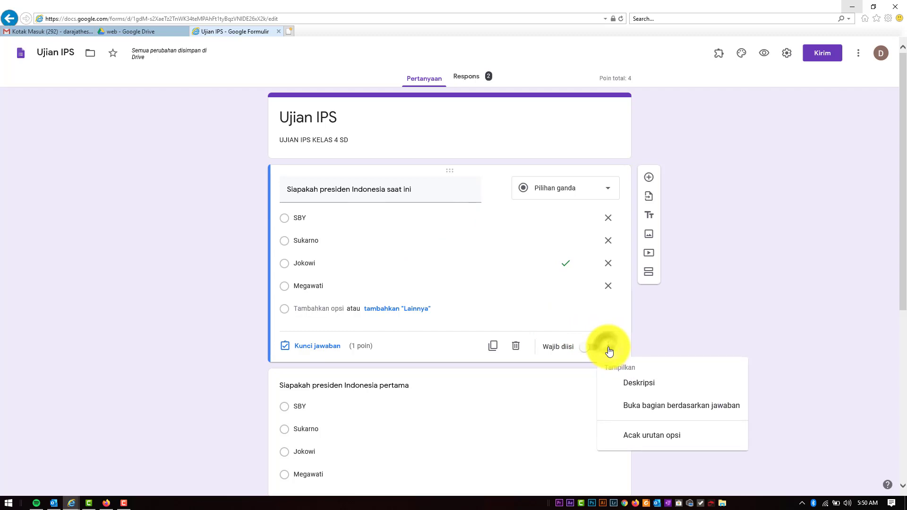
pyautogui.click(646, 435)
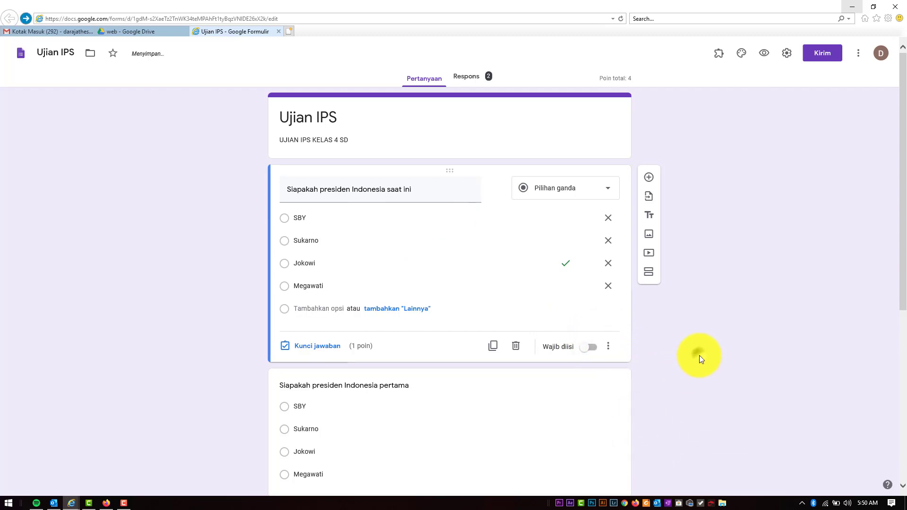
# Turn on "Acak urutan opsi" for the question "Siapakah presiden Indonesia pertama"
pyautogui.scroll(-4, 476, 252)
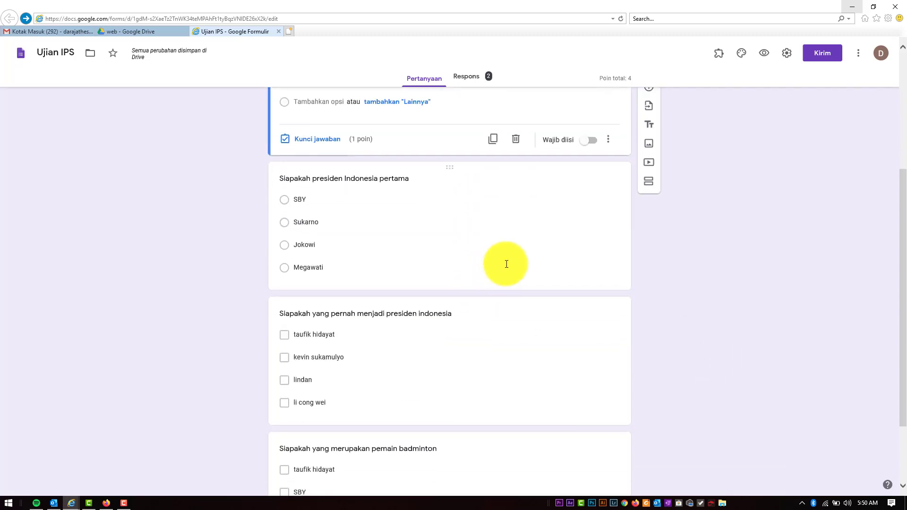
pyautogui.click(548, 170)
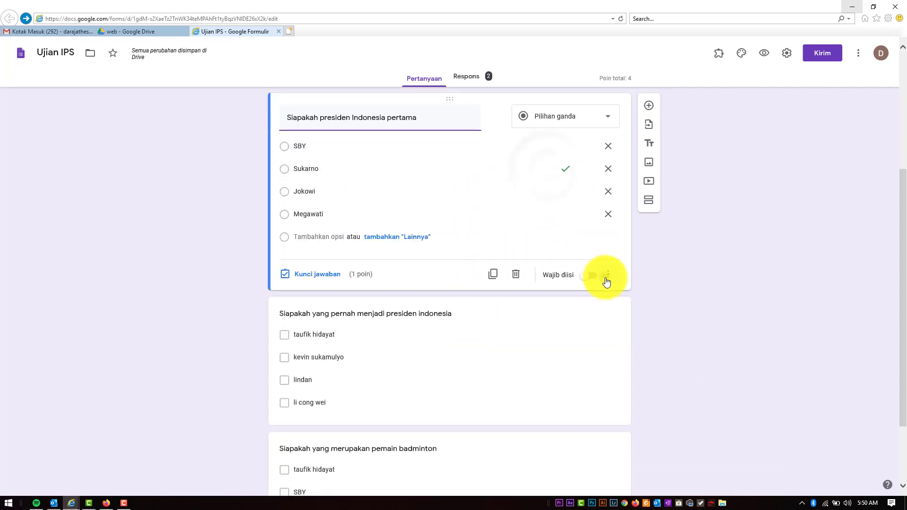
pyautogui.click(608, 274)
pyautogui.click(614, 363)
# Turn on "Acak urutan opsi" for the checkbox question "Siapakah yang pernah menjadi presiden indonesia"
pyautogui.scroll(-1, 570, 250)
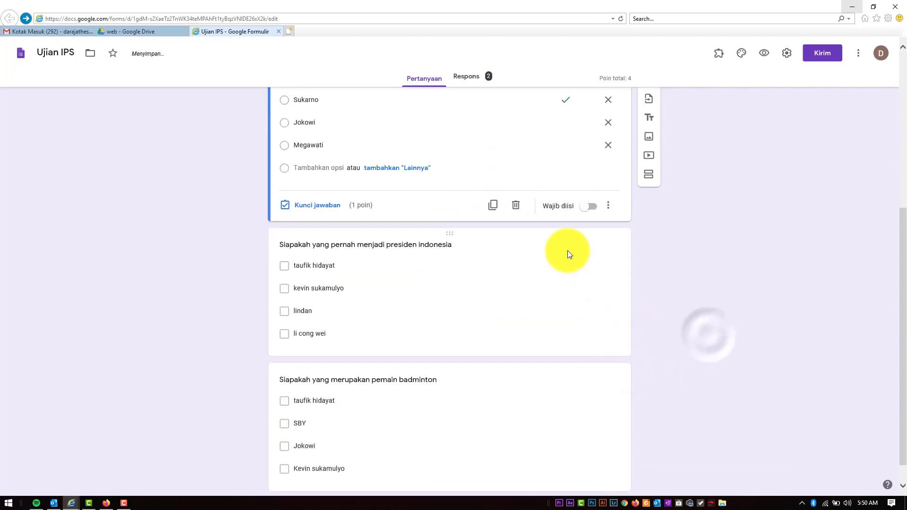
pyautogui.click(569, 246)
pyautogui.click(609, 348)
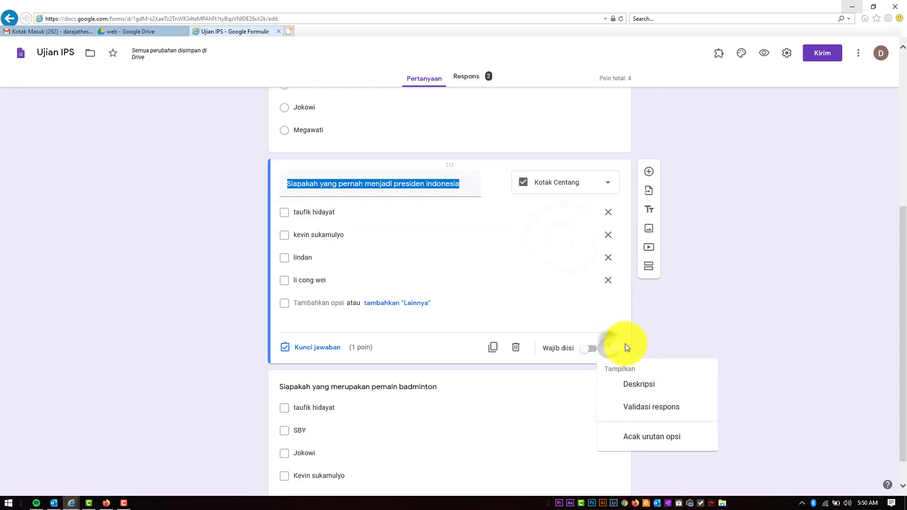
pyautogui.click(644, 431)
# Turn on "Acak urutan opsi" for the checkbox question "Siapakah yang merupakan pemain badminton"
pyautogui.scroll(-1, 661, 345)
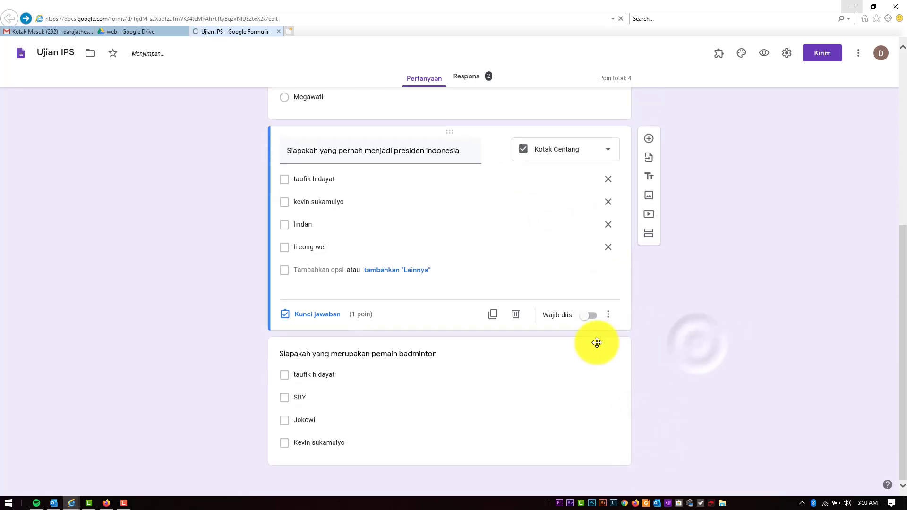
pyautogui.click(599, 377)
pyautogui.click(609, 449)
pyautogui.click(639, 473)
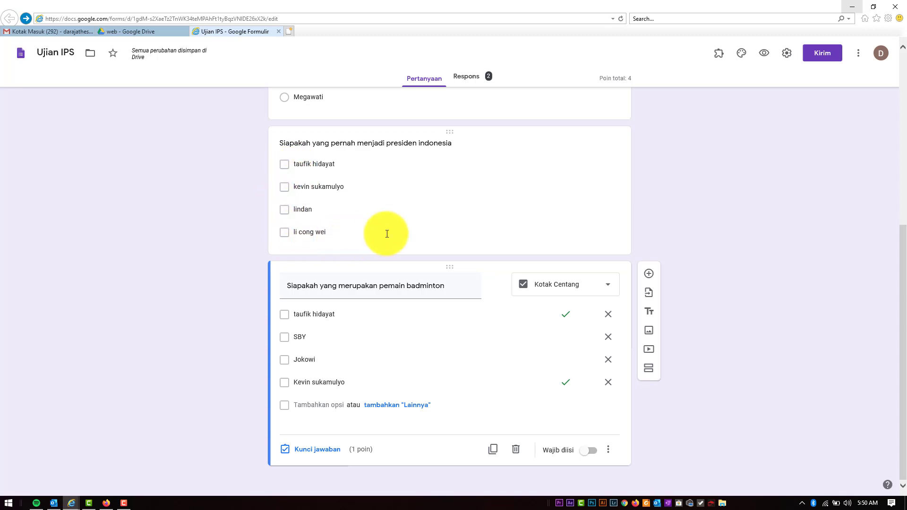
# Check the "Acak urutan opsi" setting of the question "Siapakah yang pernah menjadi presiden indonesia"
pyautogui.scroll(3, 292, 230)
pyautogui.scroll(2, 291, 226)
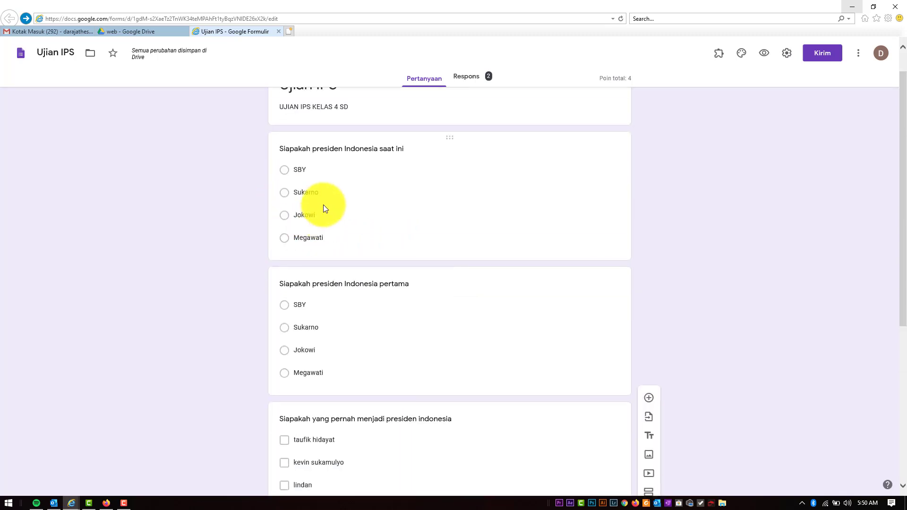
pyautogui.scroll(-3, 286, 198)
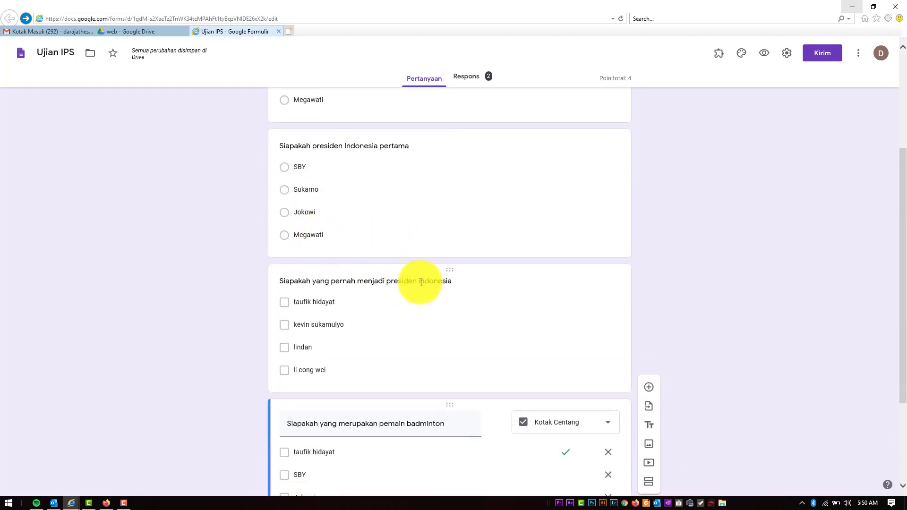
pyautogui.click(441, 273)
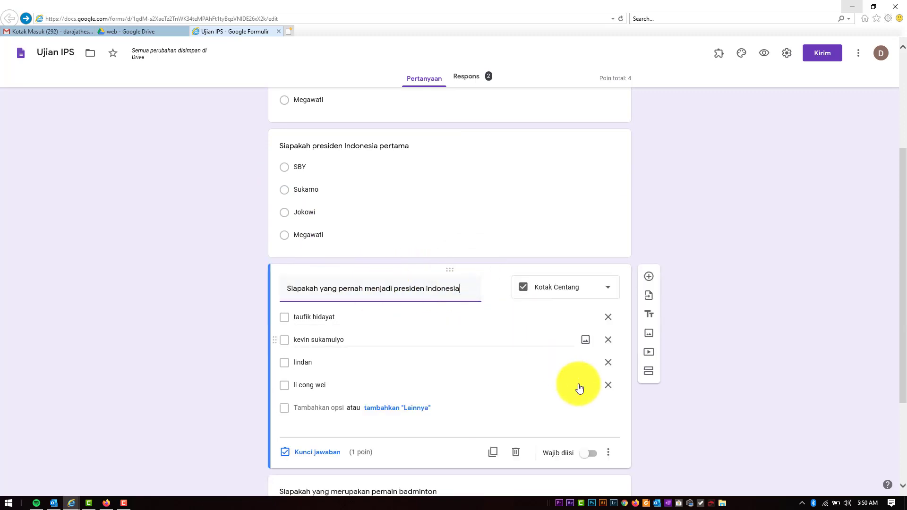
pyautogui.click(608, 453)
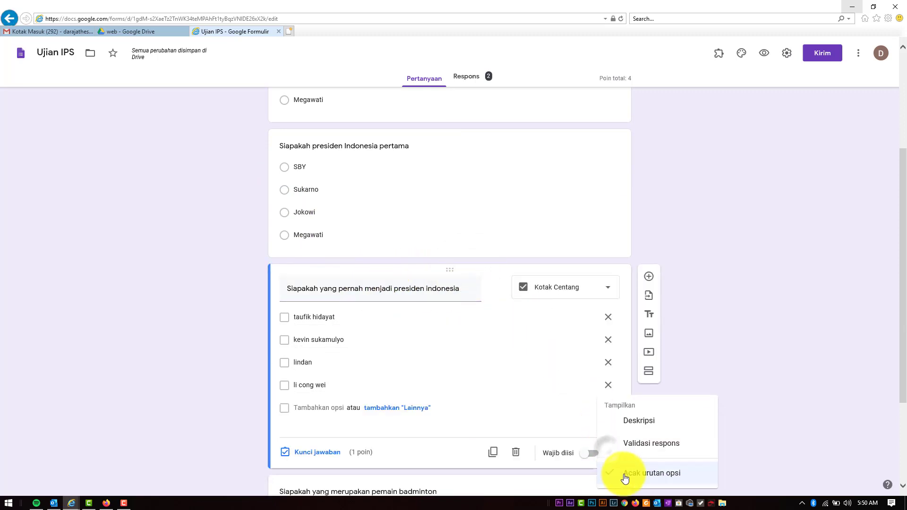
# Add the description "jawaban dari pertanyaan ini bisa jadi 1, 2, 3,4 atau 0 pilihan (tidak selalu hanya satu jawaban benar)" to the presidents checkbox question
pyautogui.click(638, 422)
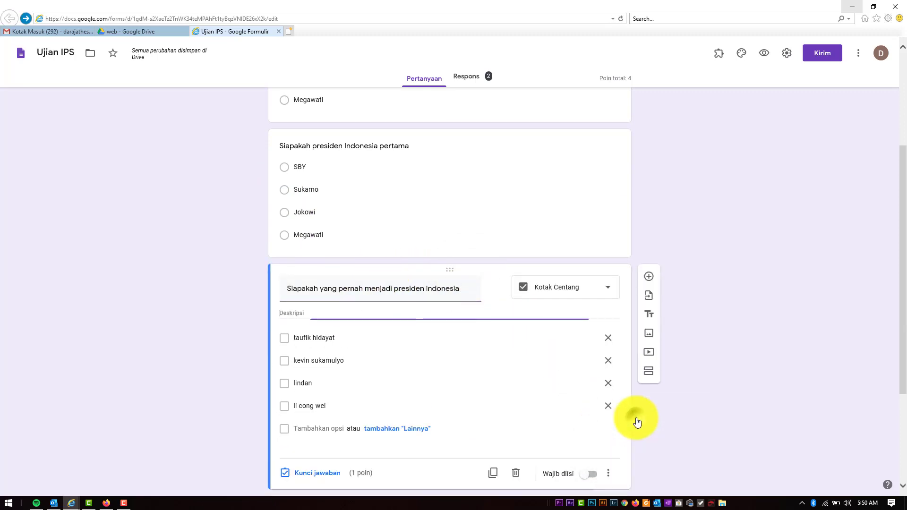
pyautogui.click(387, 313)
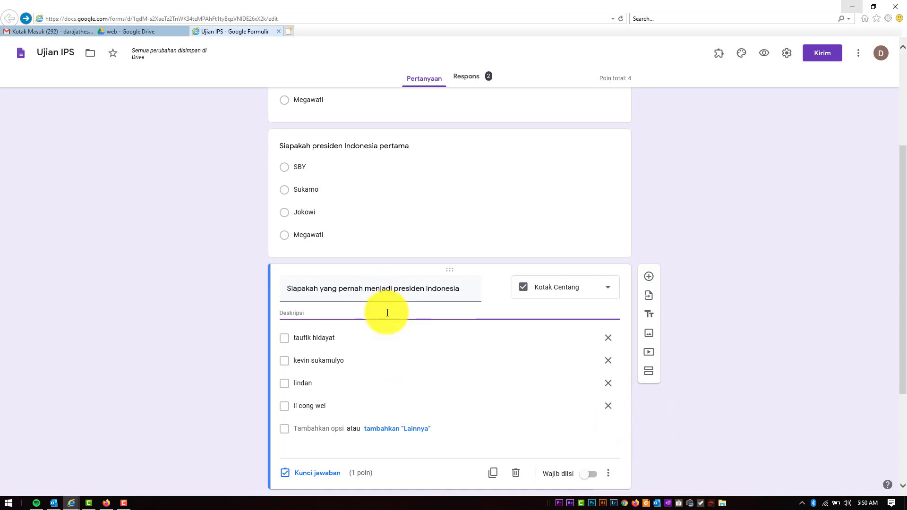
pyautogui.write('jawab')
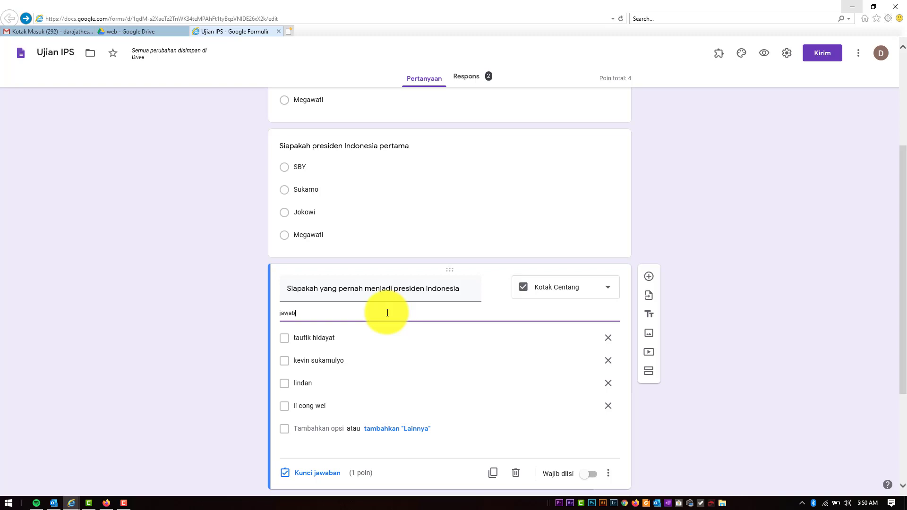
pyautogui.write('an dari pertanyaan')
pyautogui.press('BackSpace')
pyautogui.press('BackSpace')
pyautogui.press('BackSpace')
pyautogui.press('BackSpace')
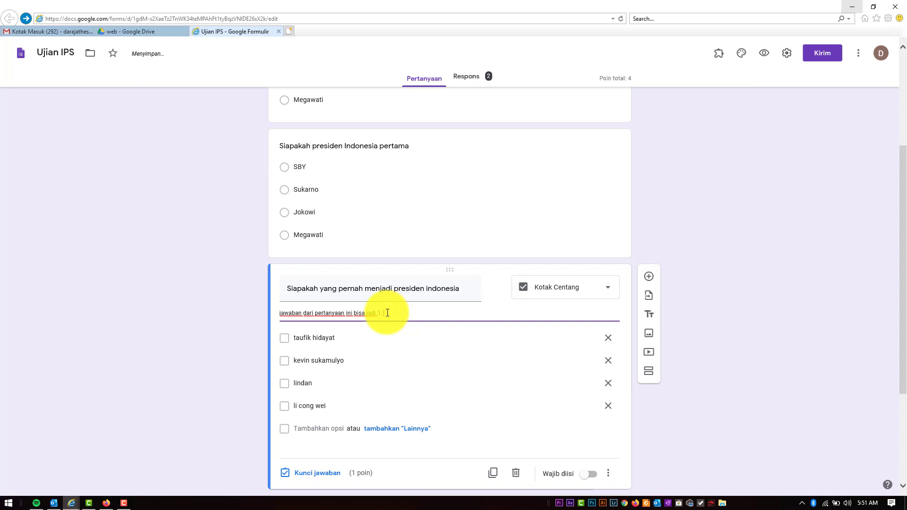
pyautogui.press('BackSpace')
pyautogui.press('BackSpace')
pyautogui.write('pilihan (tidak selal')
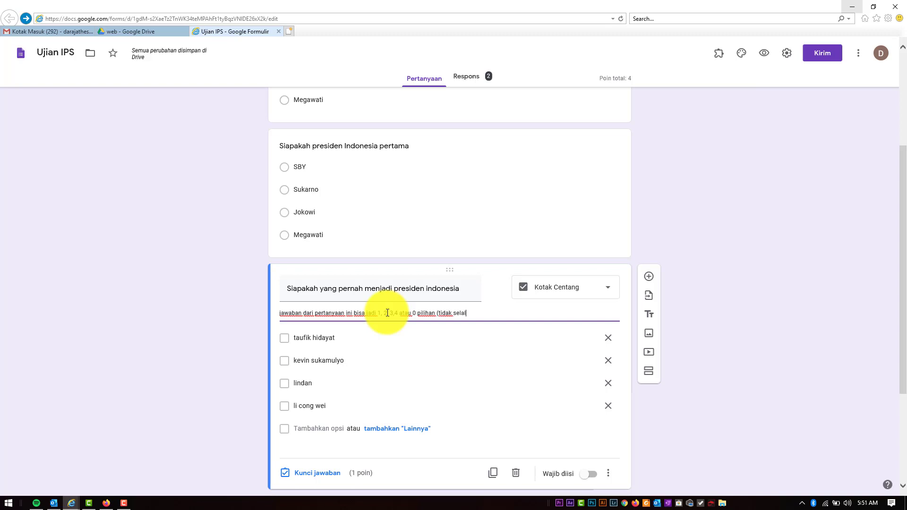
pyautogui.write('u hanya satu jawaban benar')
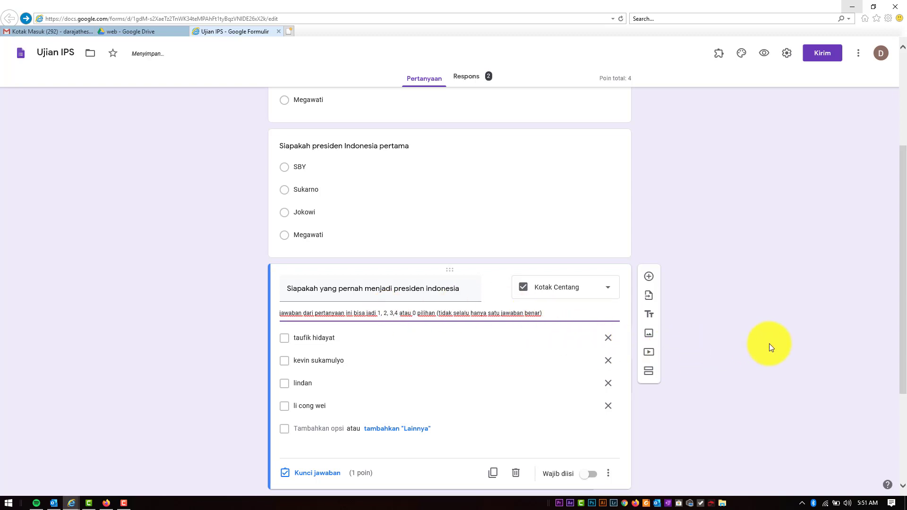
pyautogui.click(769, 344)
# Check the display options of the question "Siapakah yang pernah menjadi presiden indonesia" and look over all the form's questions
pyautogui.click(610, 474)
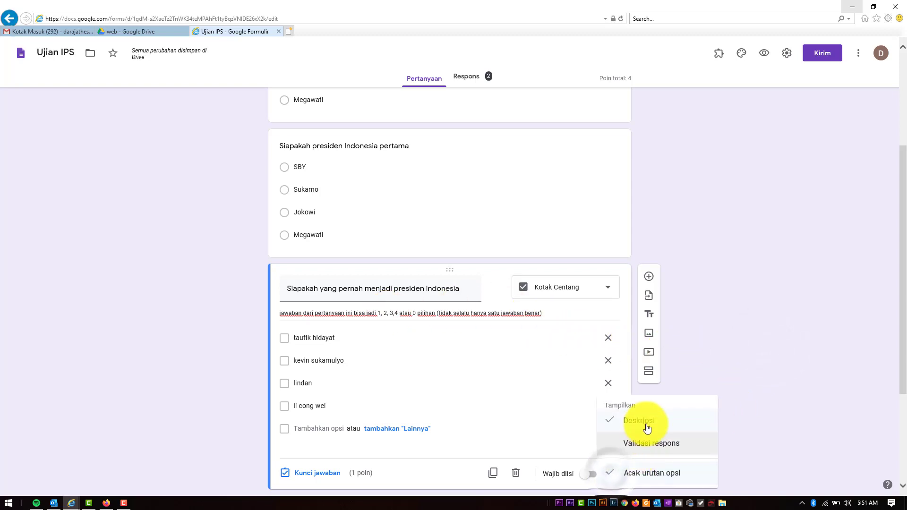
pyautogui.click(746, 345)
pyautogui.scroll(4, 494, 357)
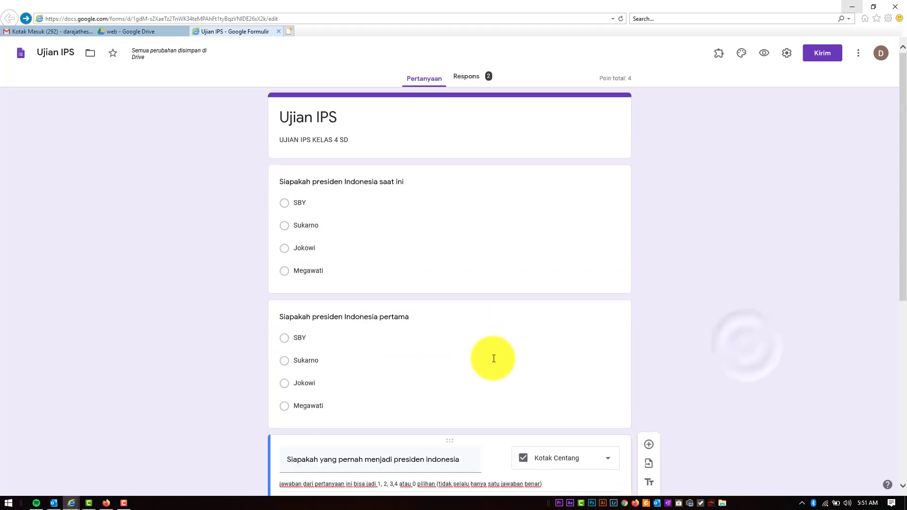
pyautogui.scroll(-6, 492, 357)
pyautogui.scroll(7, 494, 356)
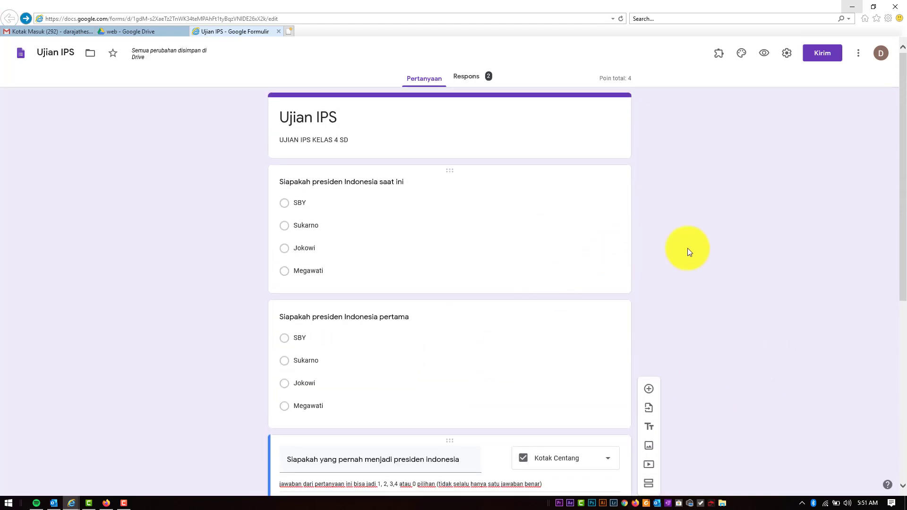
pyautogui.scroll(-7, 604, 256)
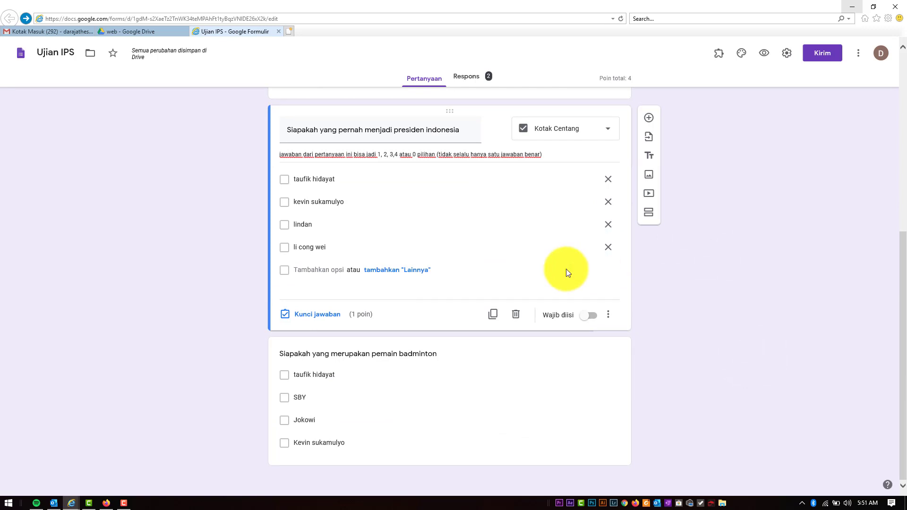
pyautogui.click(723, 202)
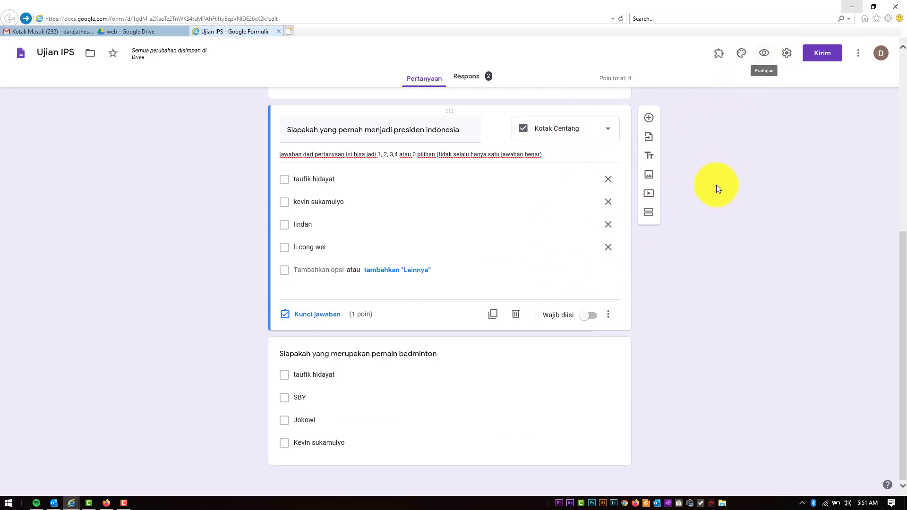
pyautogui.scroll(7, 699, 227)
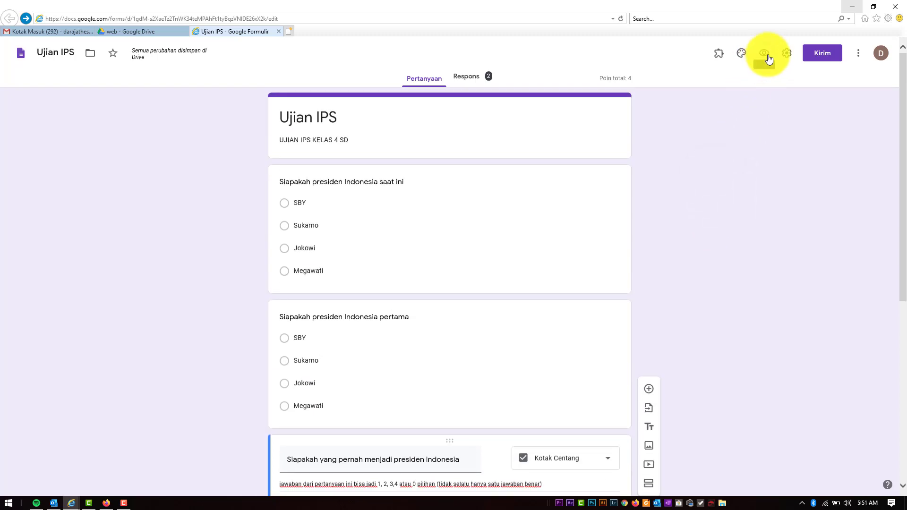
# Open the form preview and answer "Siapakah presiden Indonesia pertama" with Jokowi
pyautogui.click(761, 60)
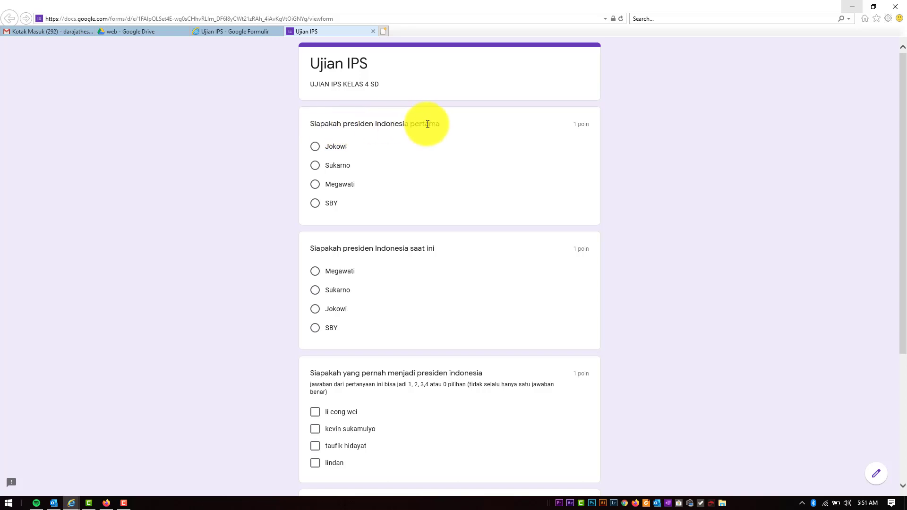
pyautogui.click(316, 146)
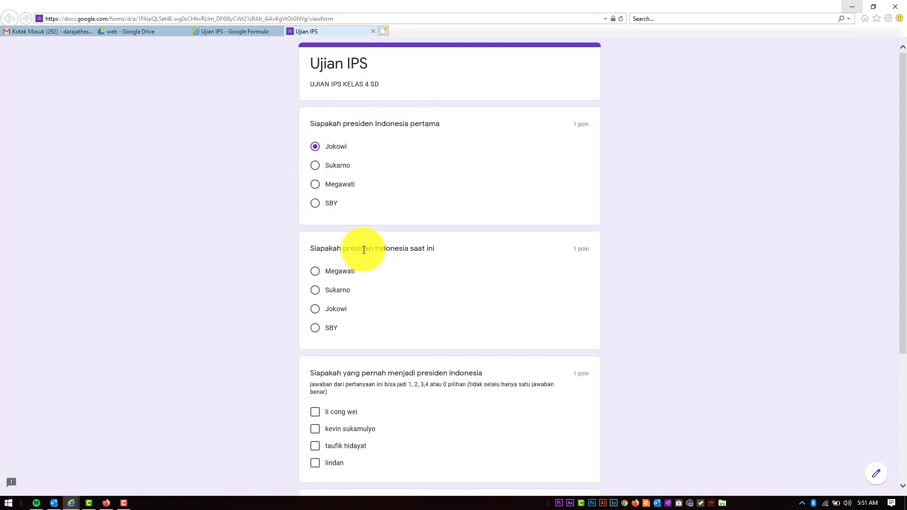
pyautogui.scroll(-2, 364, 250)
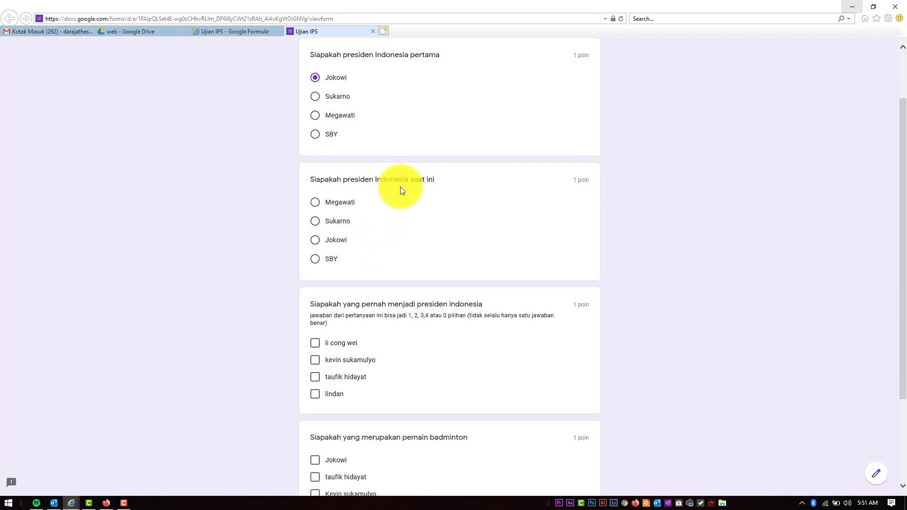
# Compare the order of the questions and answer options between the form editor and the preview
pyautogui.click(259, 33)
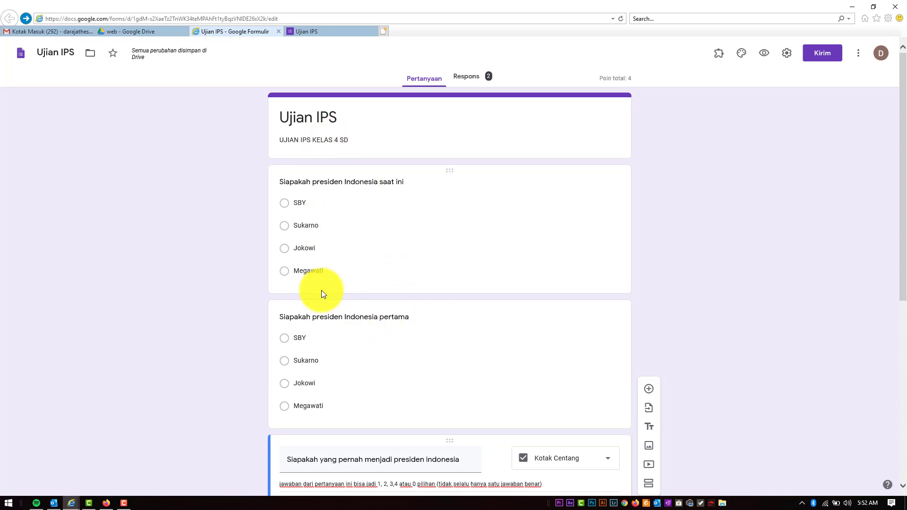
pyautogui.click(331, 31)
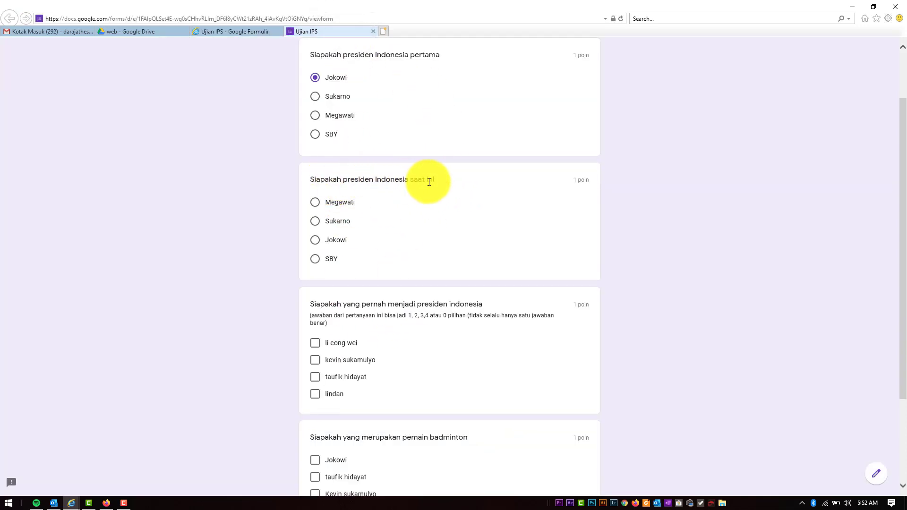
pyautogui.click(259, 33)
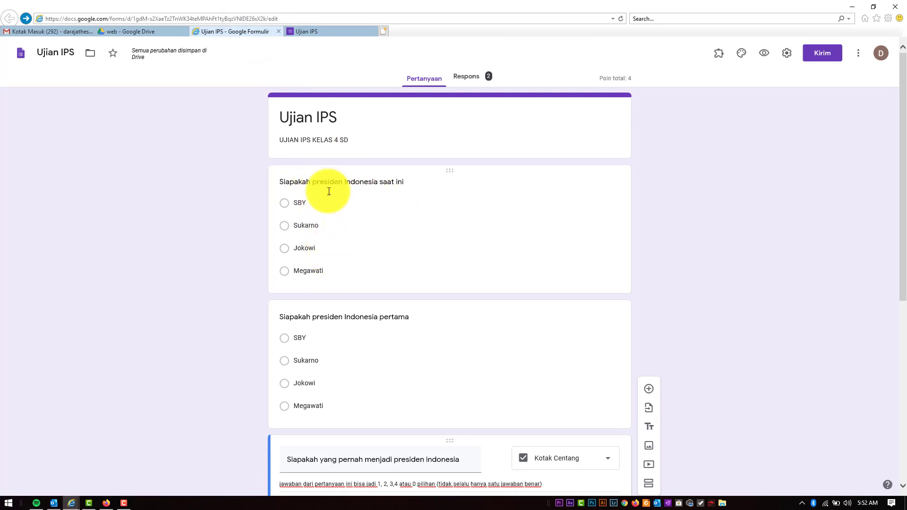
pyautogui.click(324, 34)
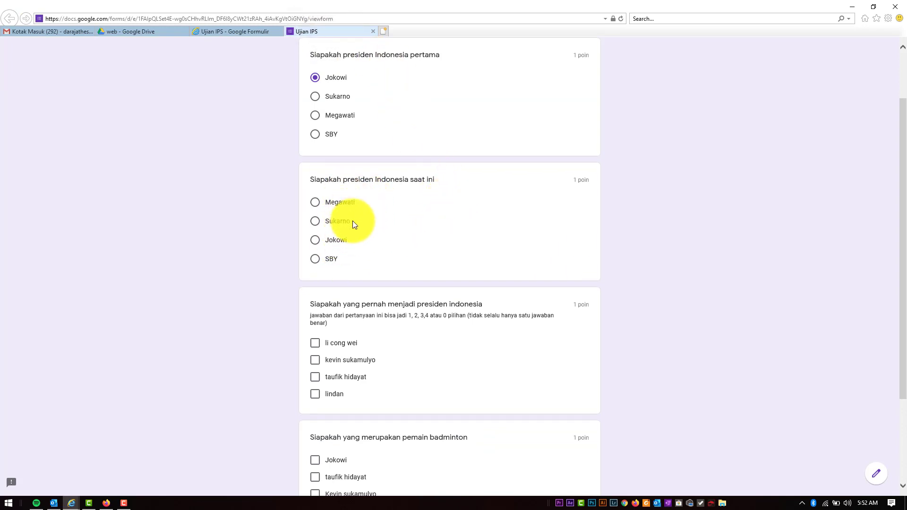
pyautogui.click(645, 204)
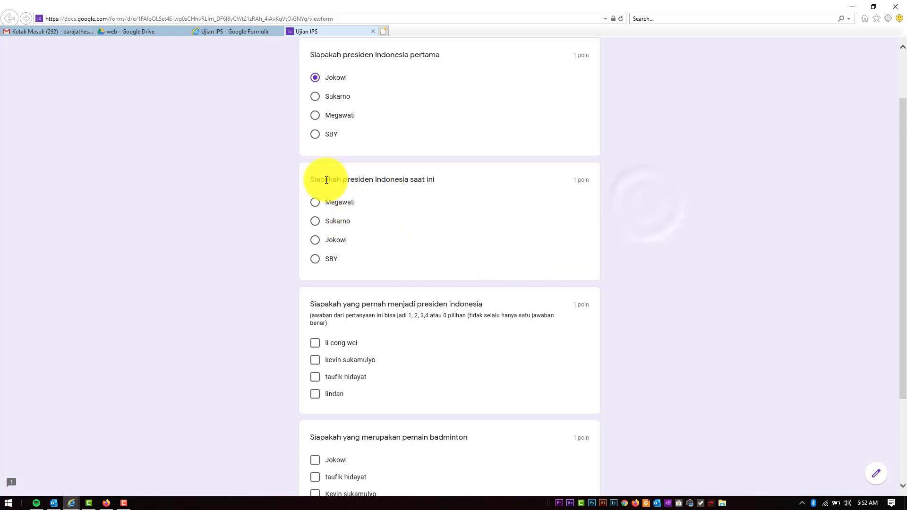
pyautogui.click(328, 180)
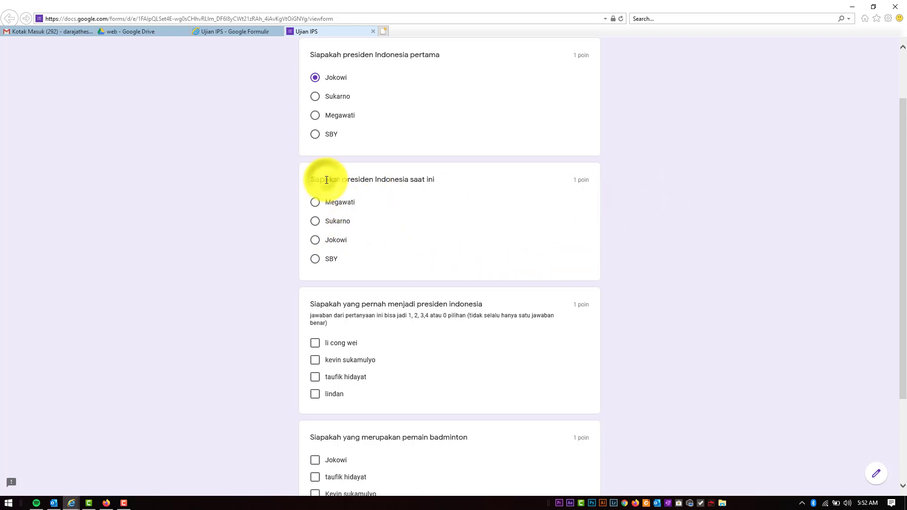
# Answer "Siapakah presiden Indonesia saat ini" with Jokowi and "Siapakah yang pernah menjadi presiden indonesia" with taufik hidayat
pyautogui.click(317, 240)
pyautogui.scroll(-3, 376, 253)
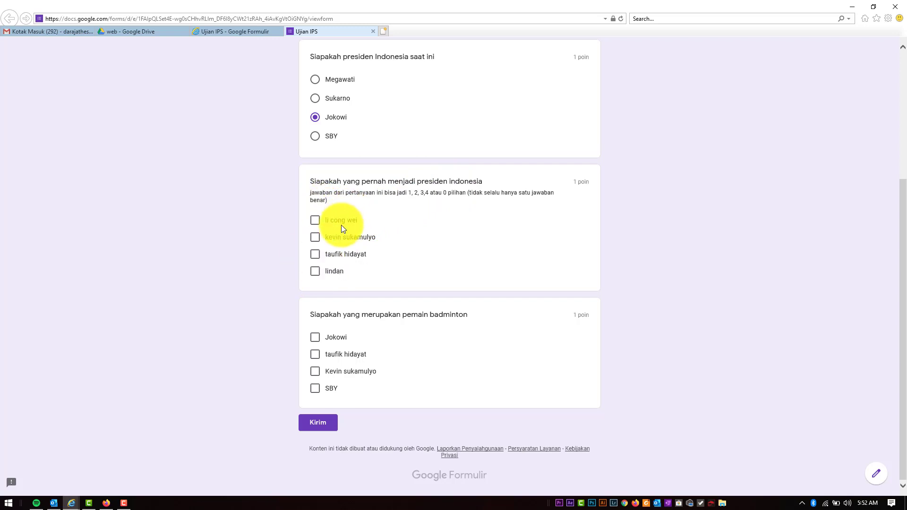
pyautogui.click(316, 255)
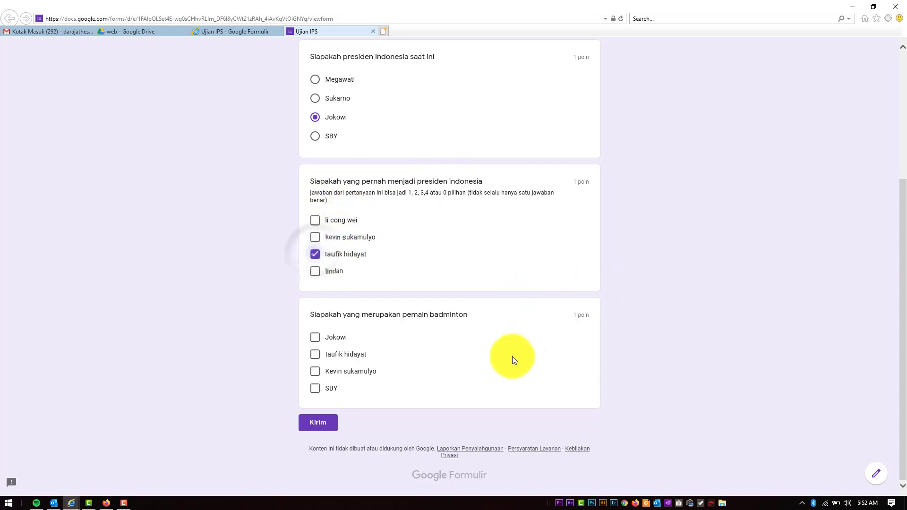
pyautogui.click(665, 396)
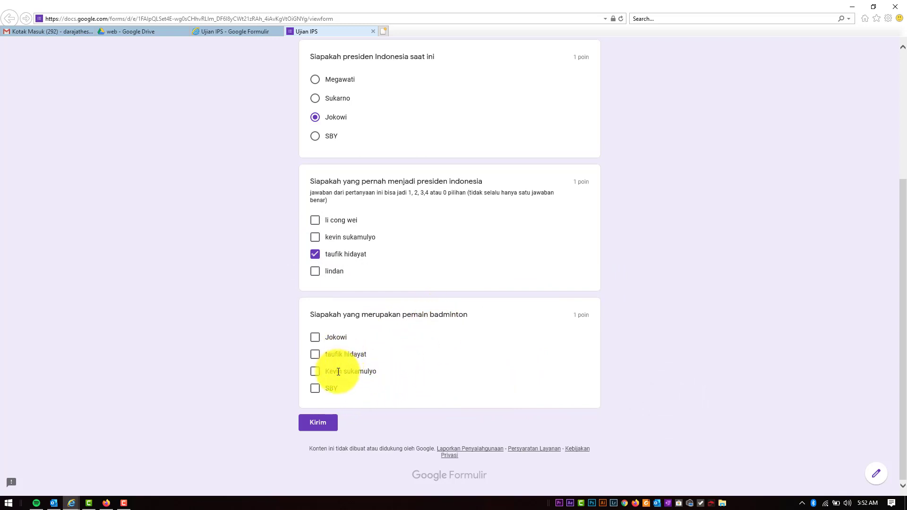
# Answer "Siapakah yang merupakan pemain badminton" with Kevin sukamulyo and submit the response
pyautogui.click(315, 371)
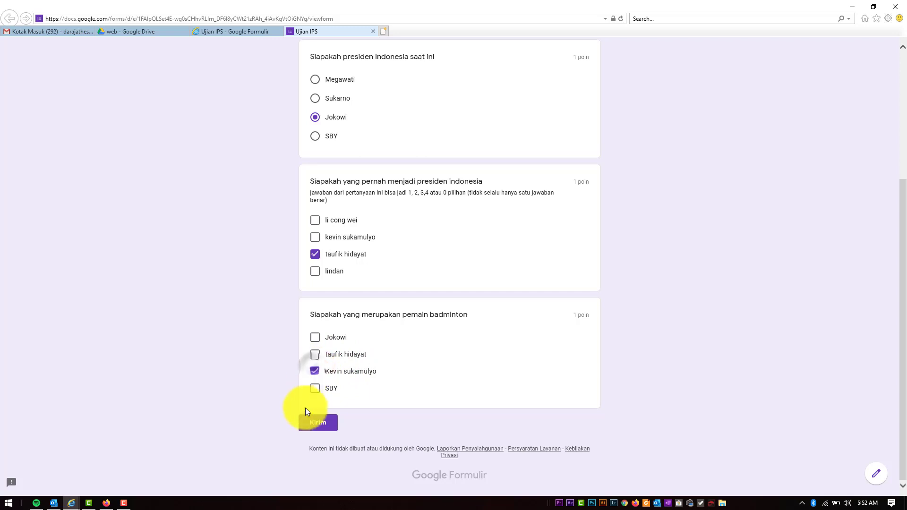
pyautogui.click(675, 355)
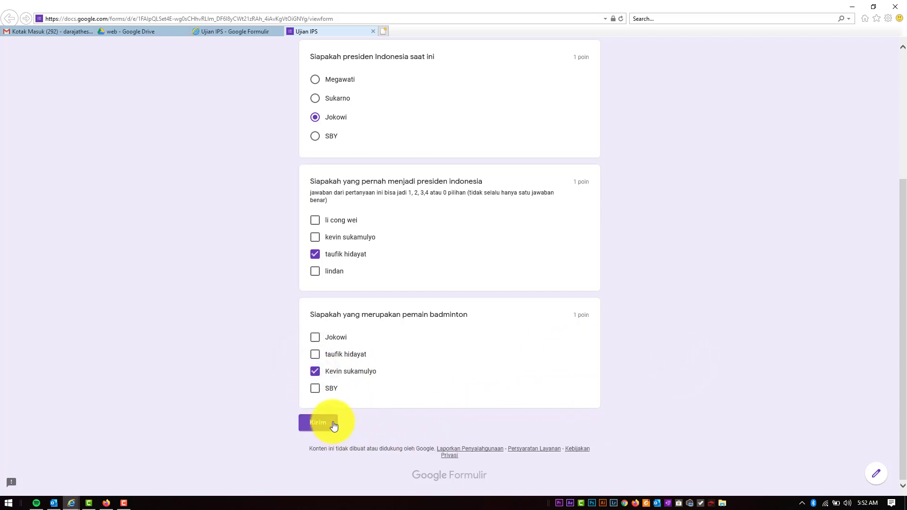
pyautogui.click(318, 422)
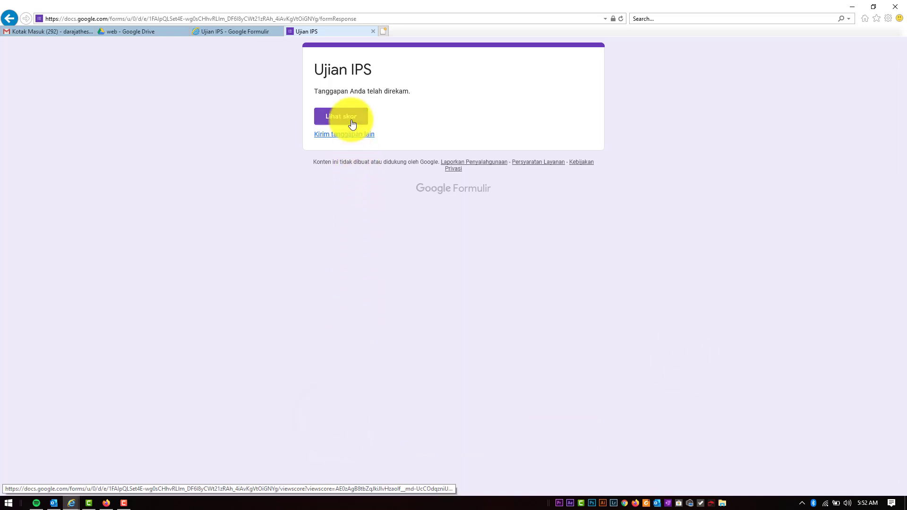
# View the score of the submitted response and examine the total and the points given for each question
pyautogui.click(352, 124)
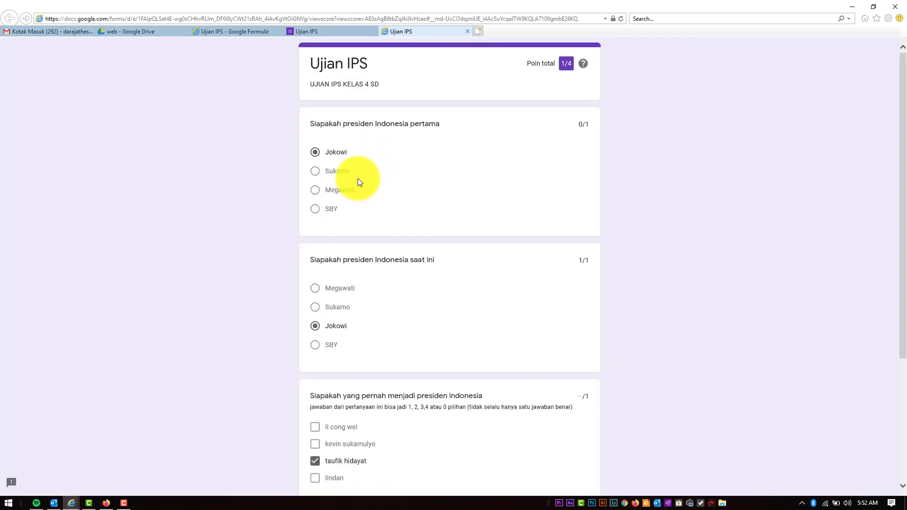
pyautogui.scroll(-4, 384, 173)
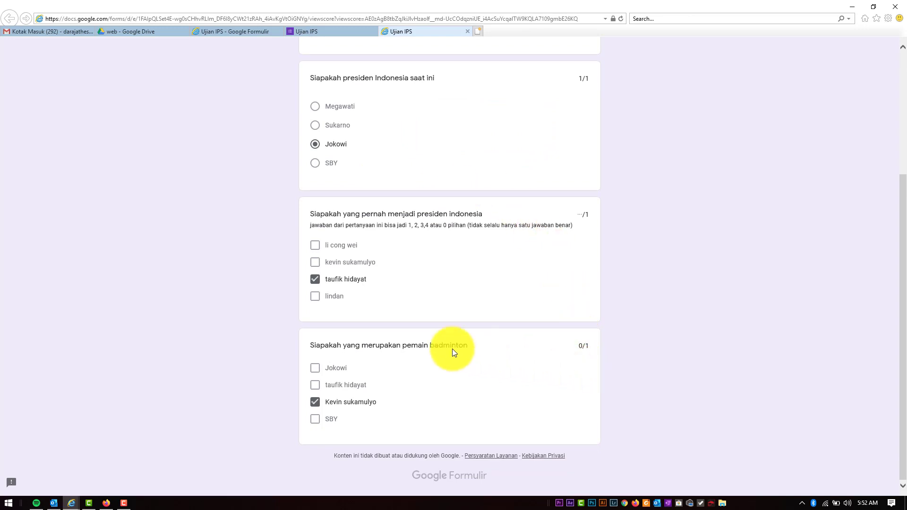
pyautogui.scroll(4, 338, 285)
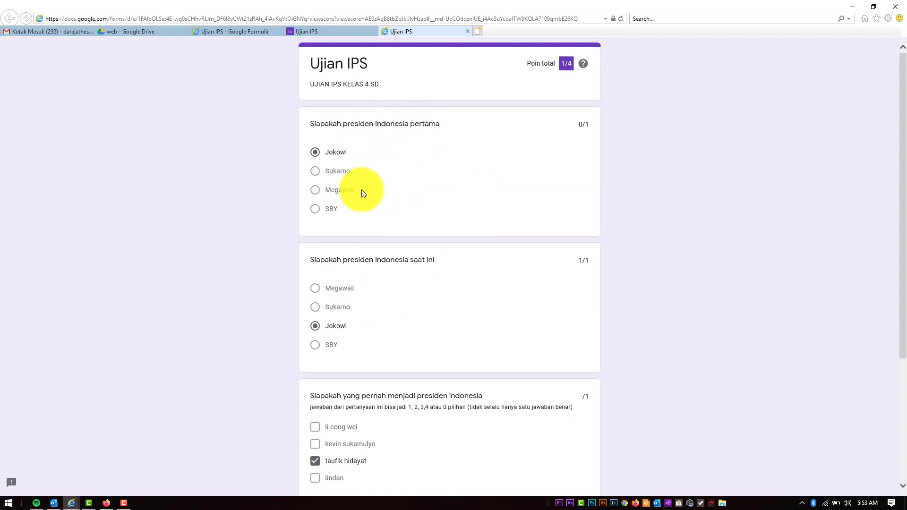
pyautogui.scroll(-1, 475, 238)
pyautogui.scroll(1, 475, 239)
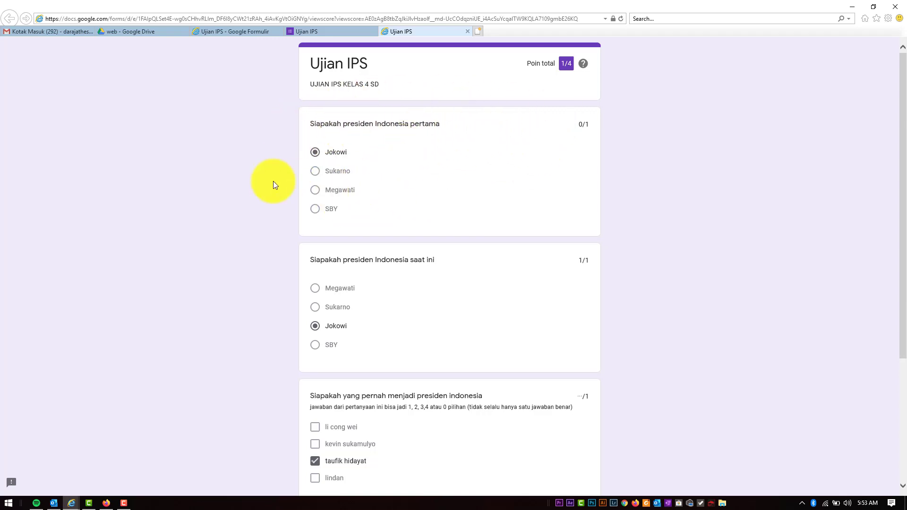
pyautogui.scroll(-5, 335, 218)
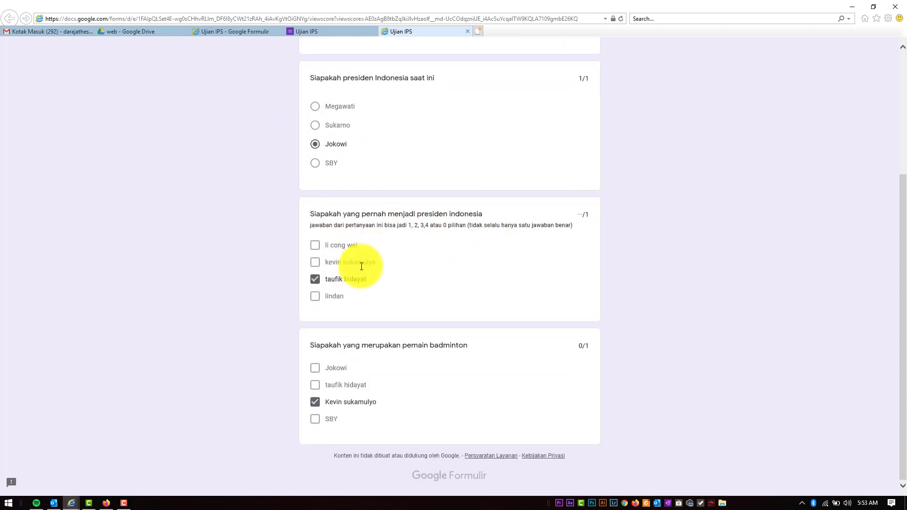
pyautogui.scroll(1, 361, 265)
pyautogui.scroll(-1, 361, 266)
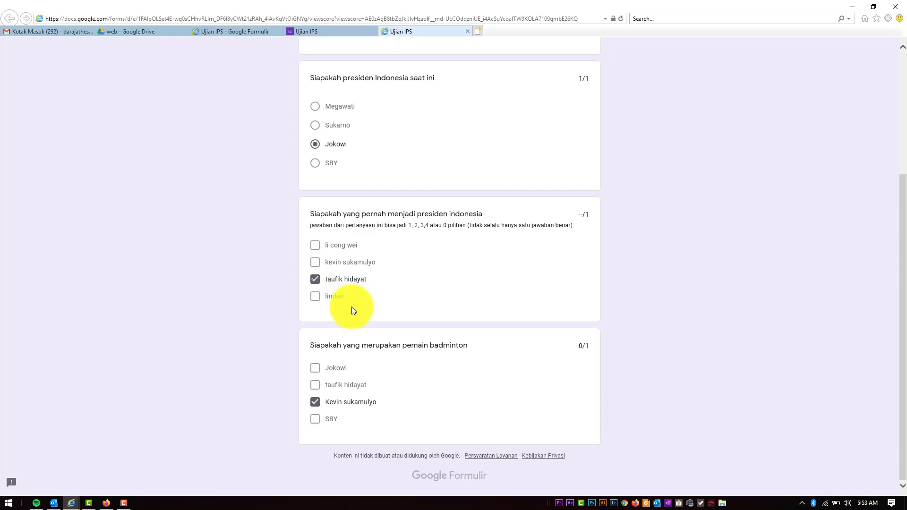
pyautogui.scroll(4, 423, 295)
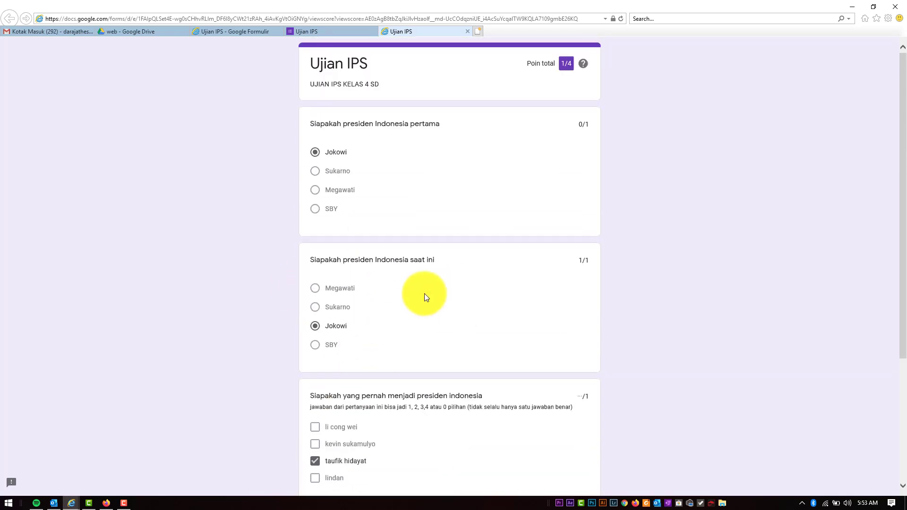